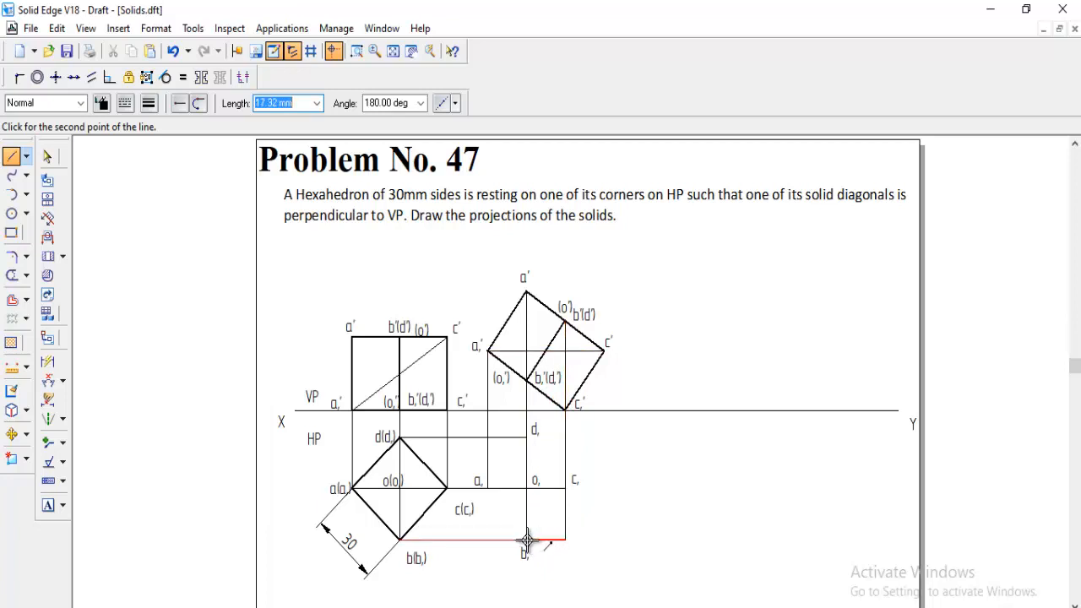
# Draw horizontal projection lines from b, and d, across to the vertical projector dropped from b'(d') in the tilted view.
pyautogui.doubleClick(564, 541)
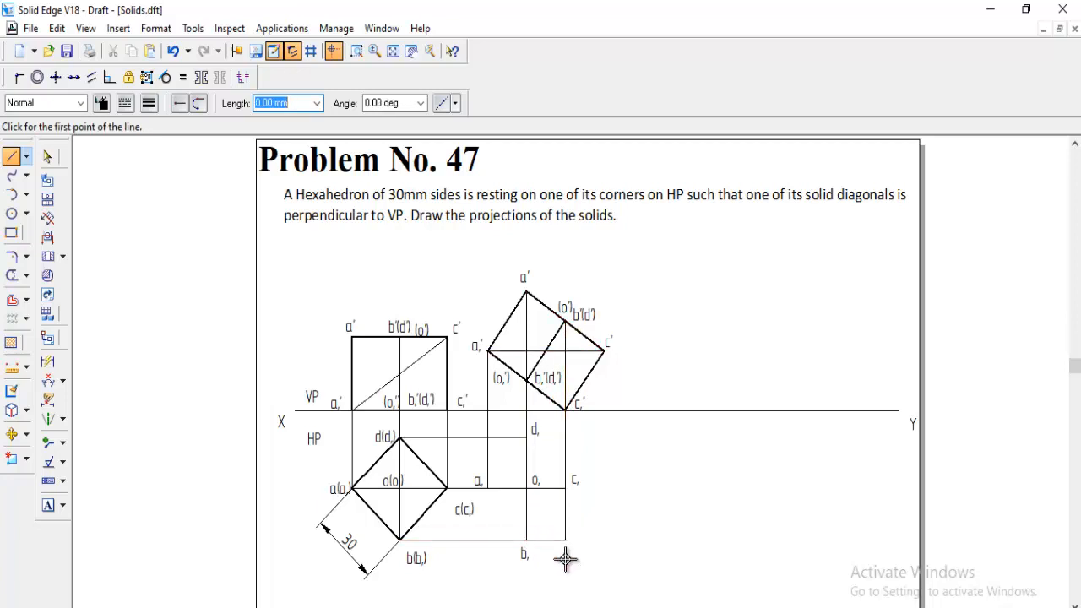
pyautogui.click(527, 438)
pyautogui.click(565, 438)
pyautogui.rightClick(643, 451)
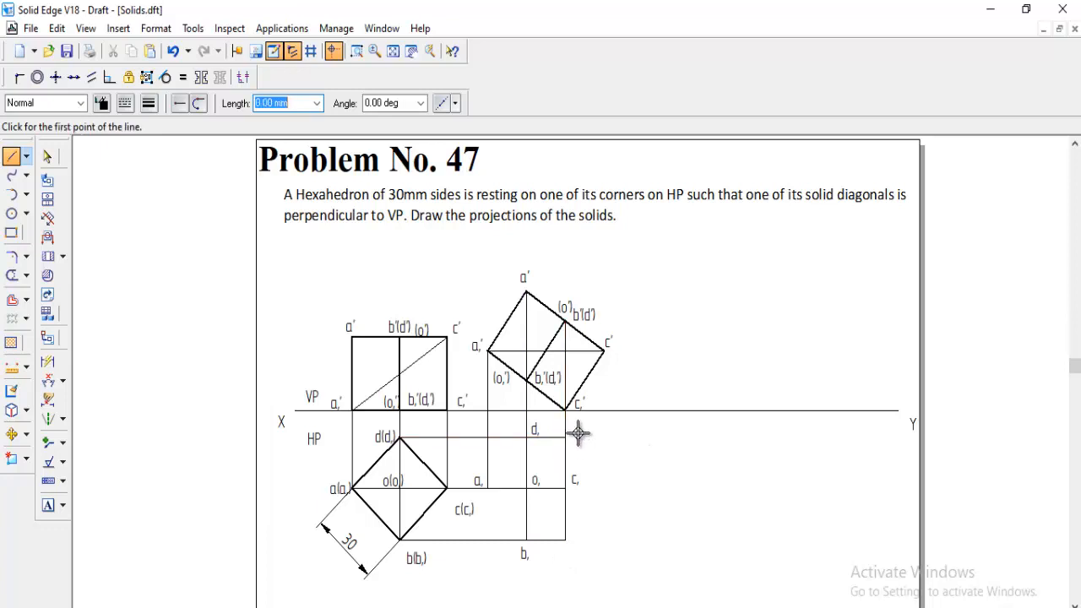
# Draw a vertical projector from the tilted view's c' down to the horizontal axis level and connect it horizontally to c,.
pyautogui.click(603, 349)
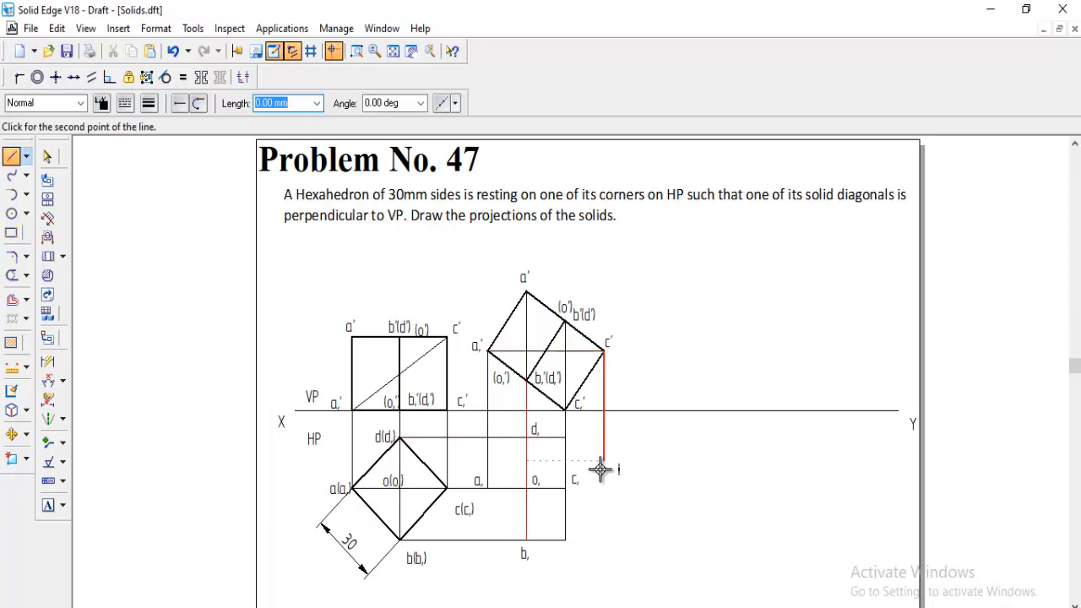
pyautogui.click(603, 489)
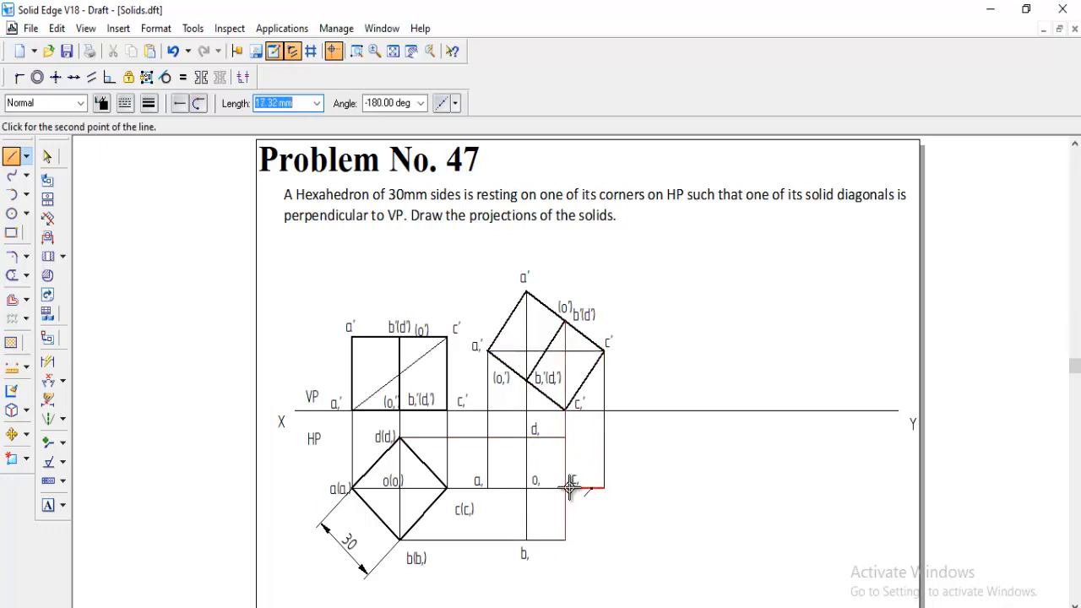
pyautogui.click(568, 495)
pyautogui.rightClick(640, 506)
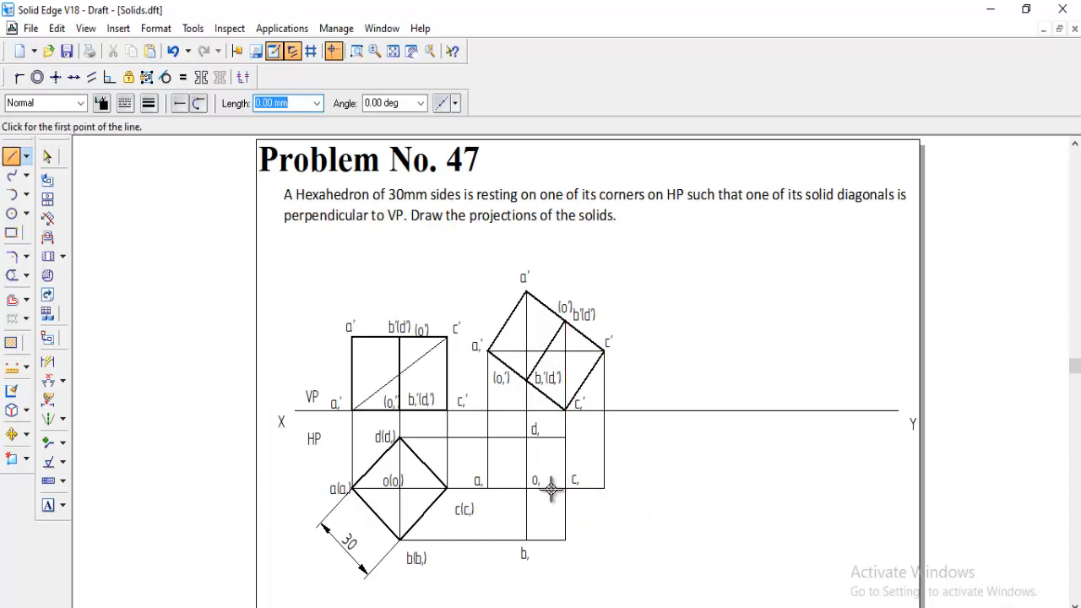
# Label the projected points of the second top view with the texts a, b, c, d and o.
pyautogui.click(48, 505)
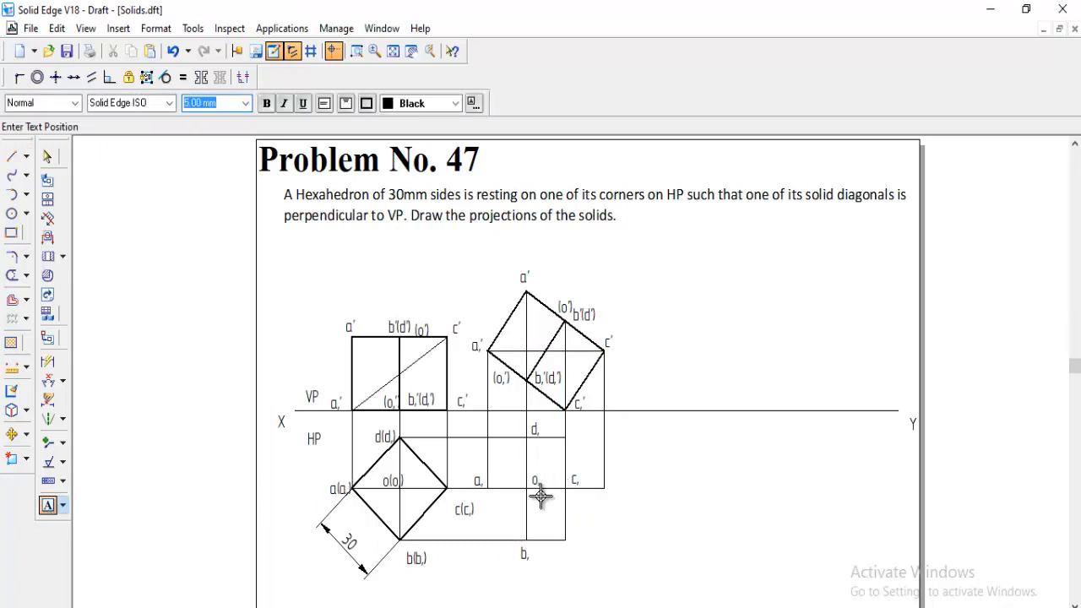
pyautogui.click(510, 477)
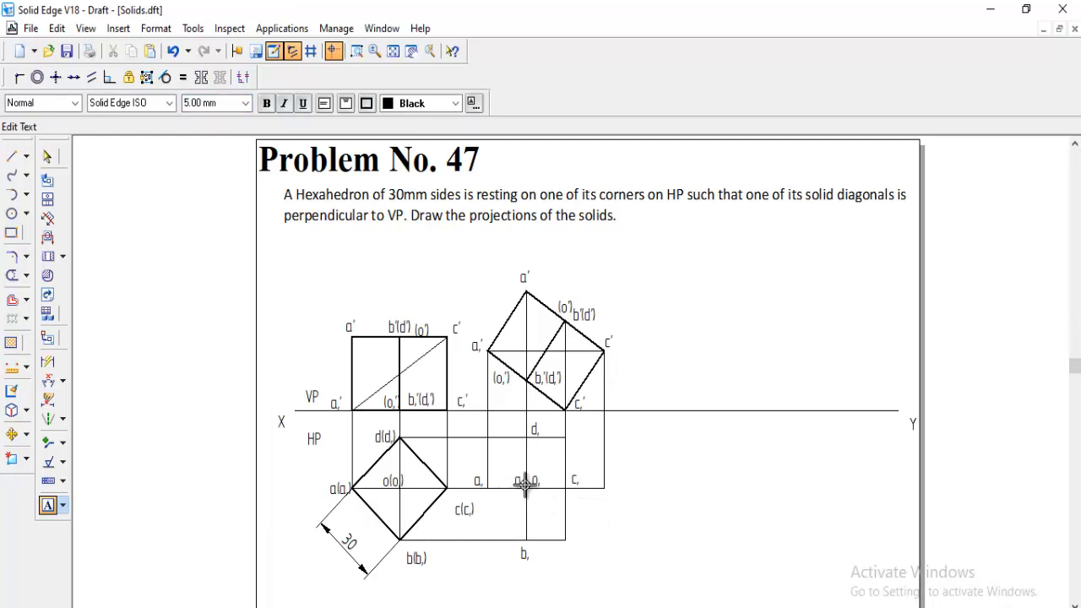
pyautogui.click(563, 554)
pyautogui.write('b')
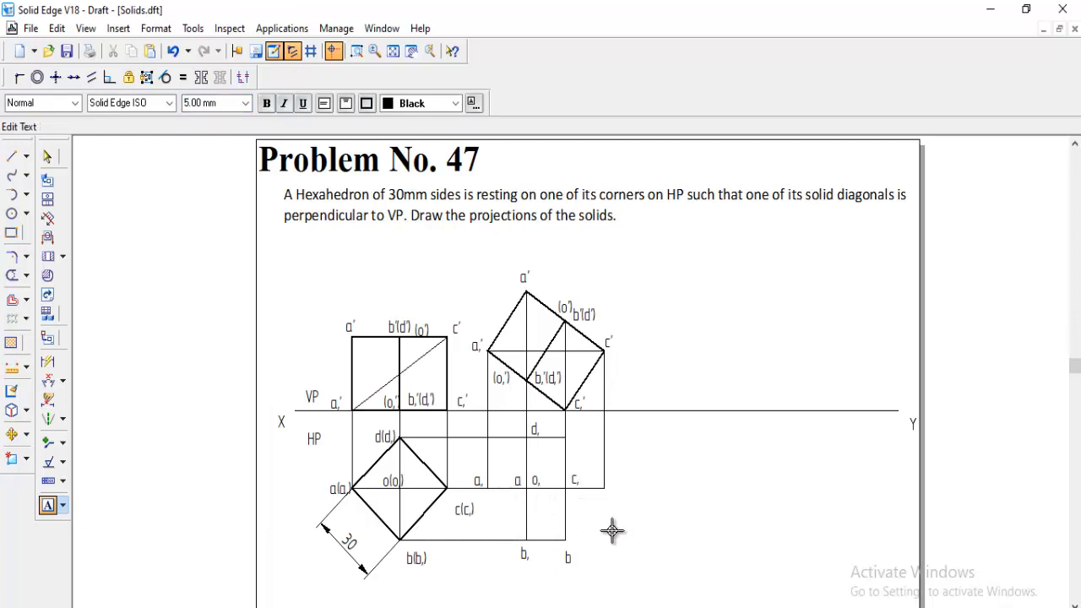
pyautogui.click(613, 478)
pyautogui.write('c')
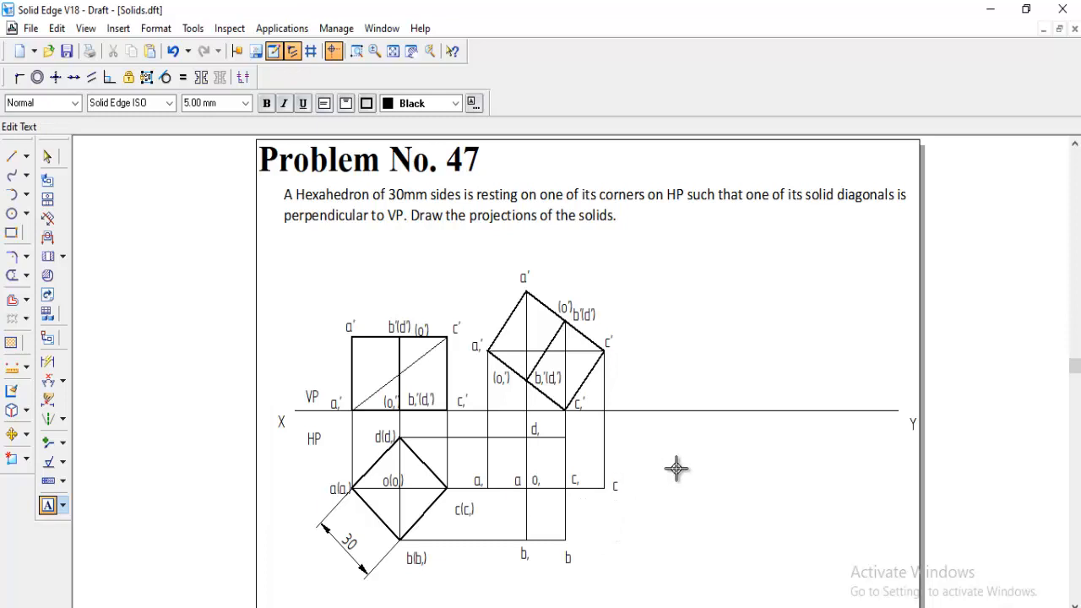
pyautogui.click(573, 417)
pyautogui.write('d')
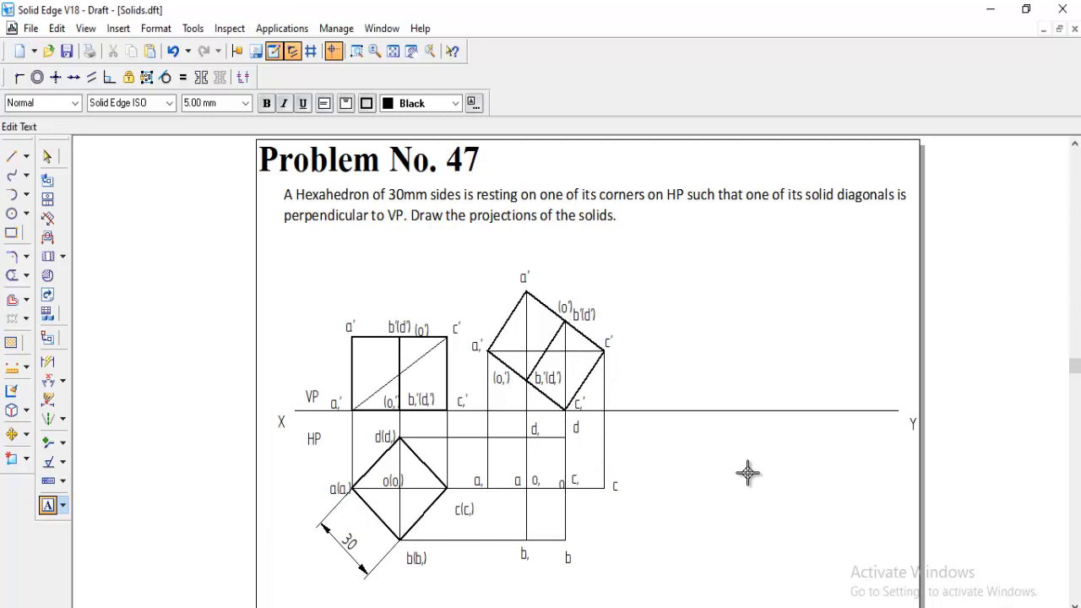
# Outline the top face through a, b, c, d and back to a with Visible-style lines in the second top view.
pyautogui.click(13, 161)
pyautogui.click(82, 104)
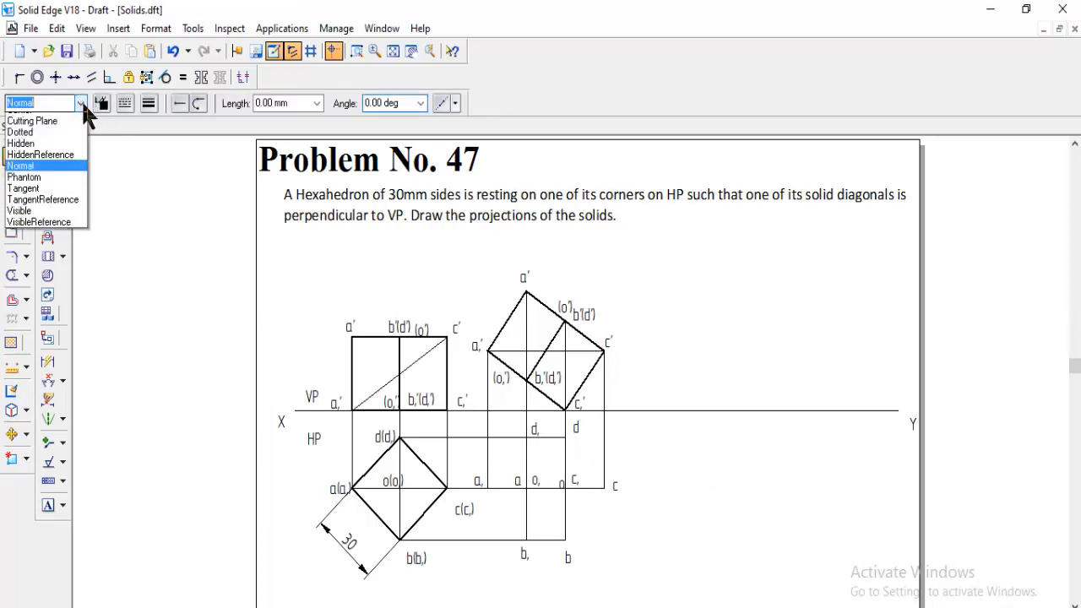
pyautogui.click(30, 217)
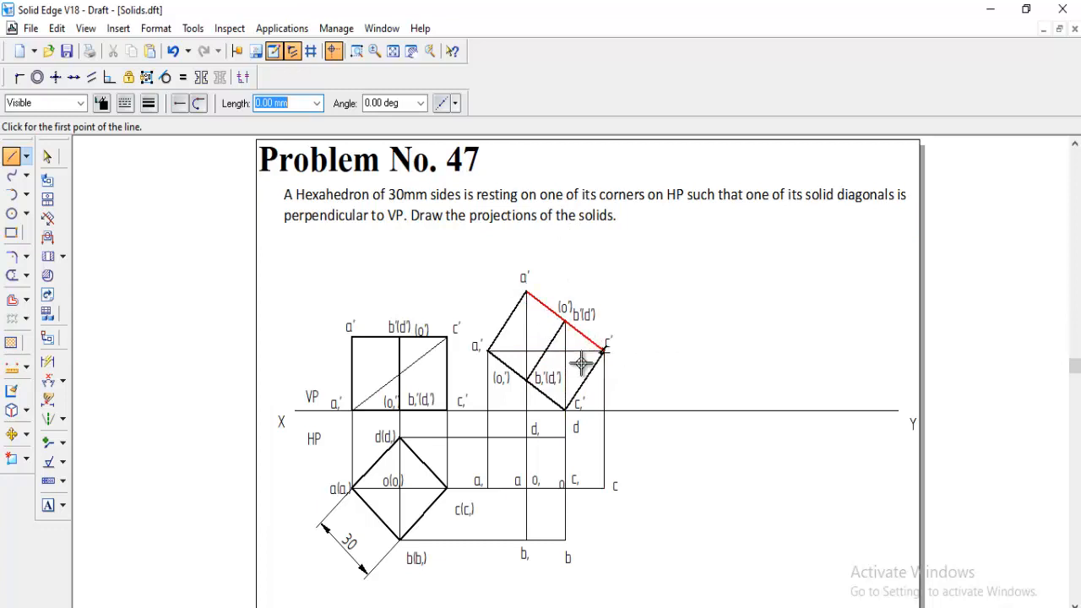
pyautogui.click(526, 488)
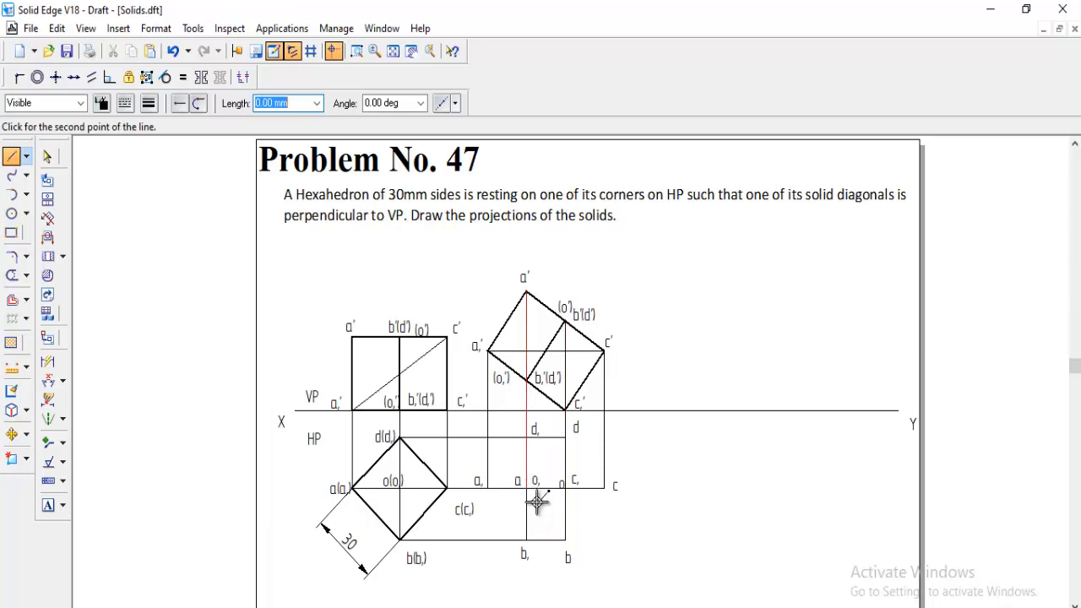
pyautogui.click(565, 539)
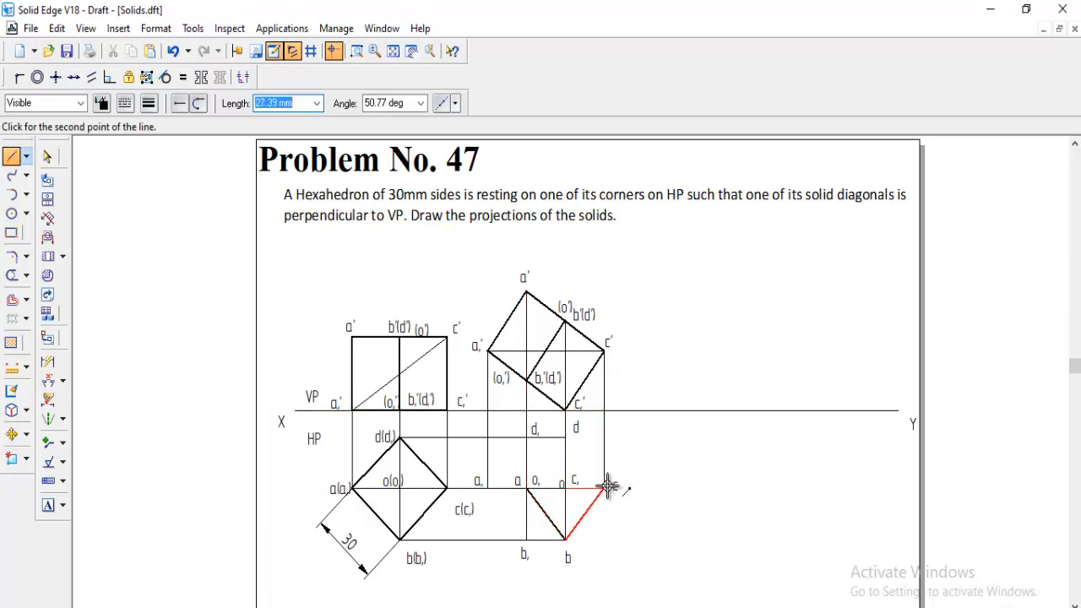
pyautogui.click(605, 488)
pyautogui.click(565, 438)
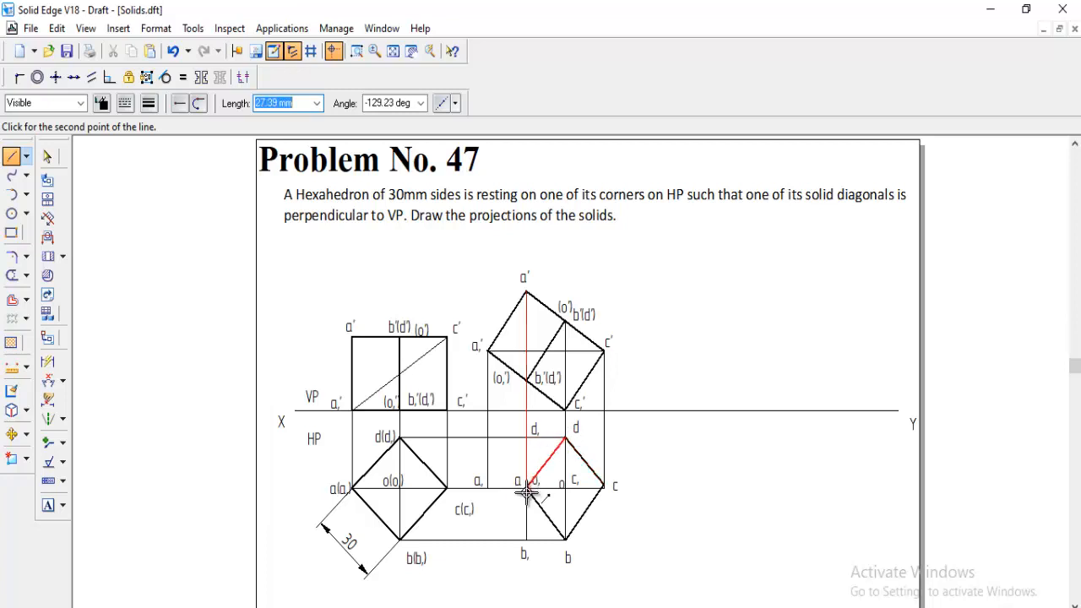
pyautogui.click(526, 490)
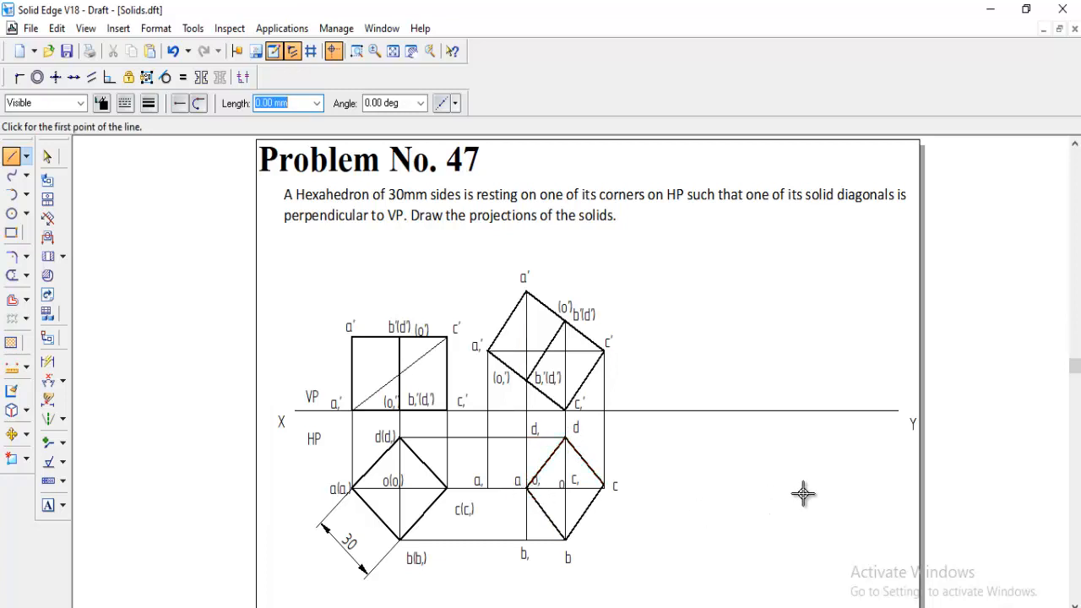
# Draw Visible-style edges from d through d,, a, and b, to b in the second top view.
pyautogui.click(564, 438)
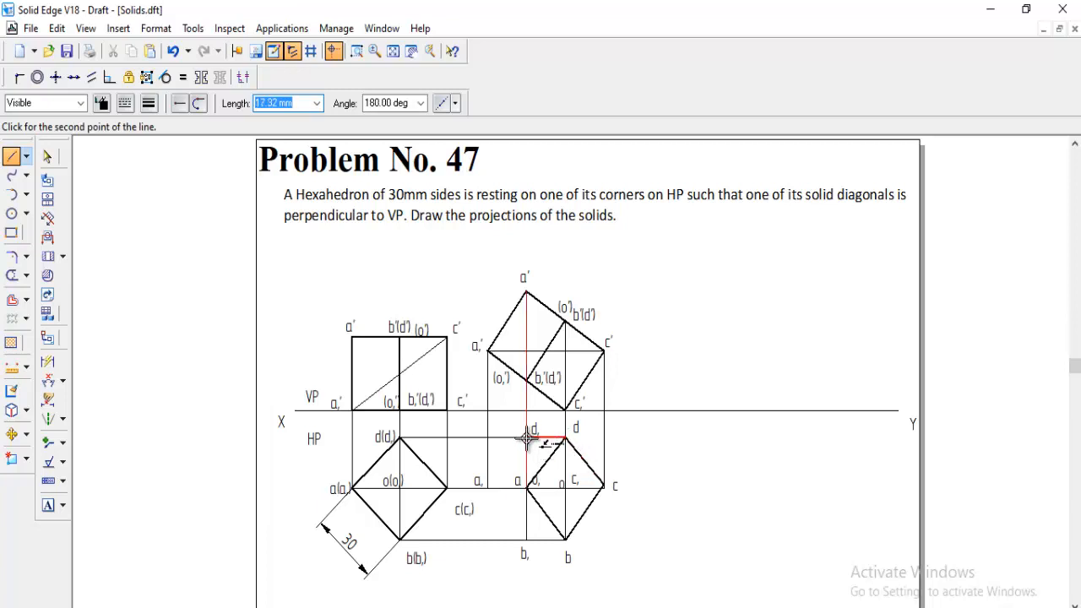
pyautogui.click(527, 438)
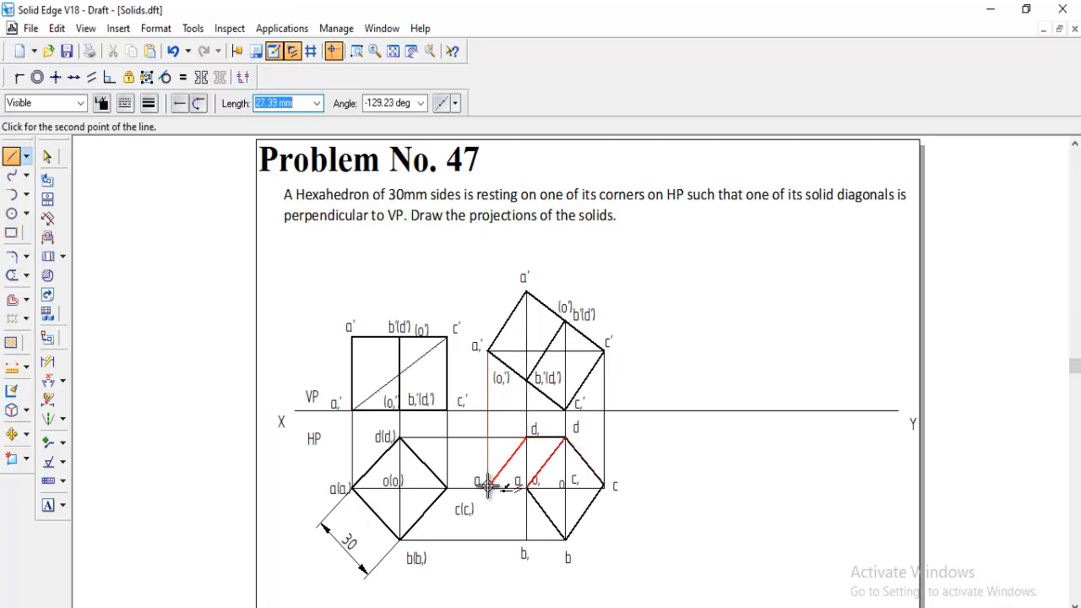
pyautogui.click(488, 487)
pyautogui.click(527, 539)
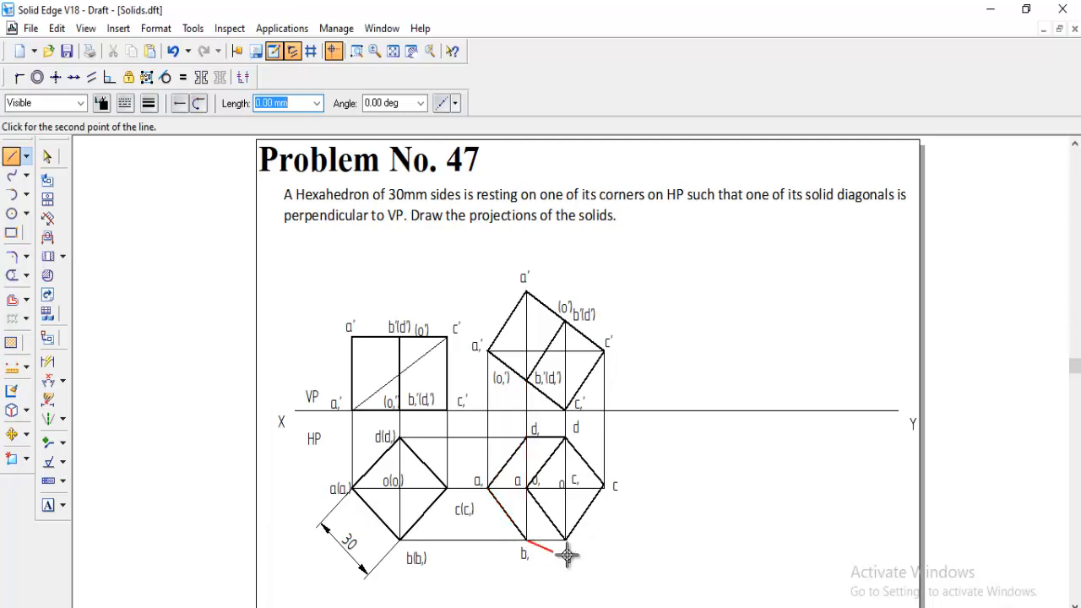
pyautogui.click(568, 539)
pyautogui.rightClick(656, 550)
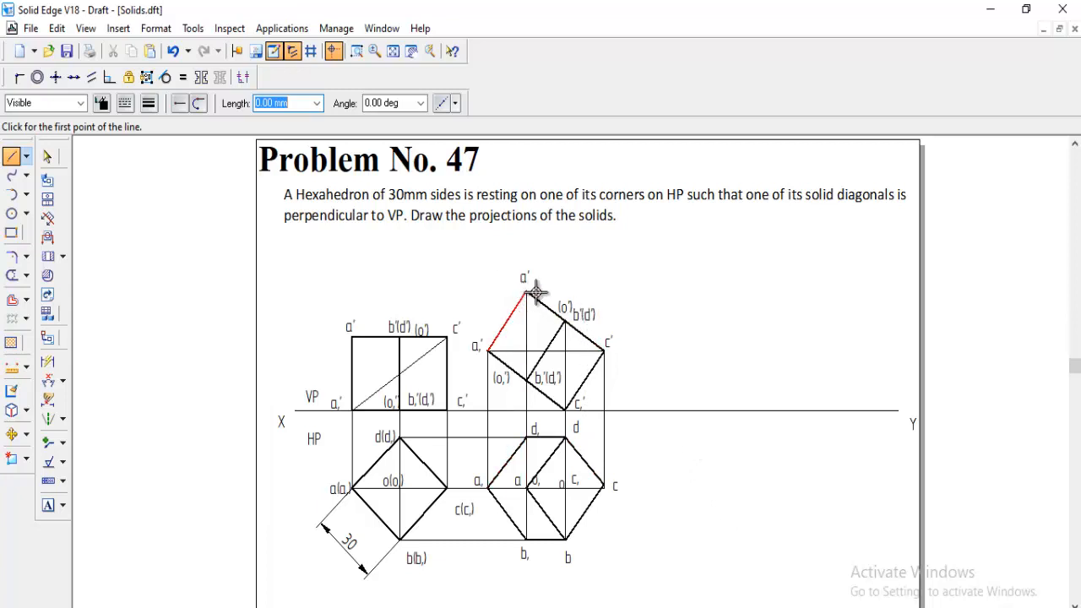
# Draw the visible edge from a to a, and trim the thin horizontal construction line between a and c.
pyautogui.click(526, 488)
pyautogui.click(488, 488)
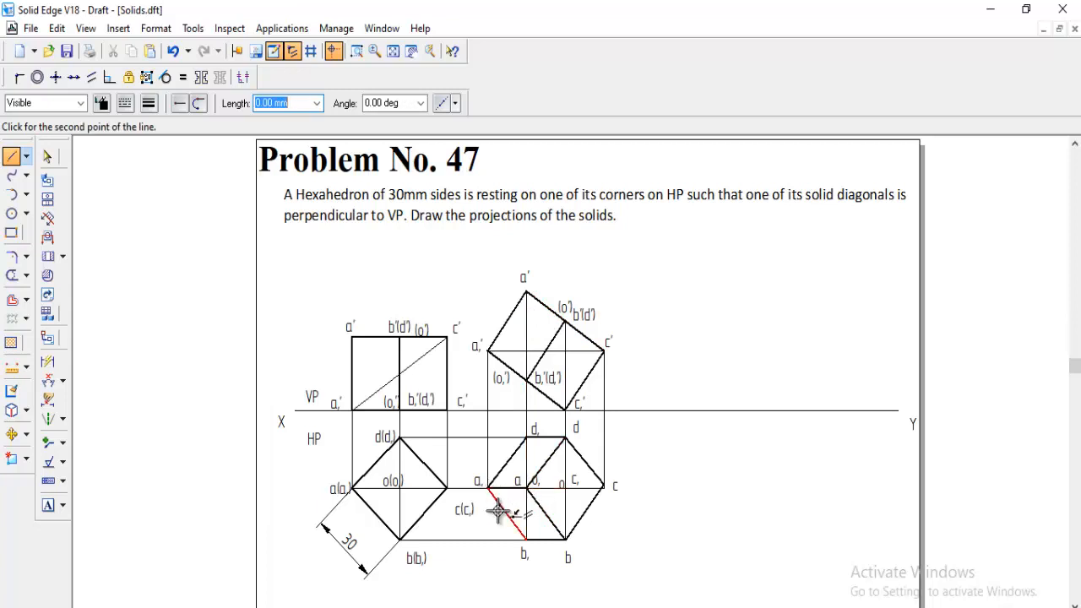
pyautogui.rightClick(514, 525)
pyautogui.scroll(1, 504, 490)
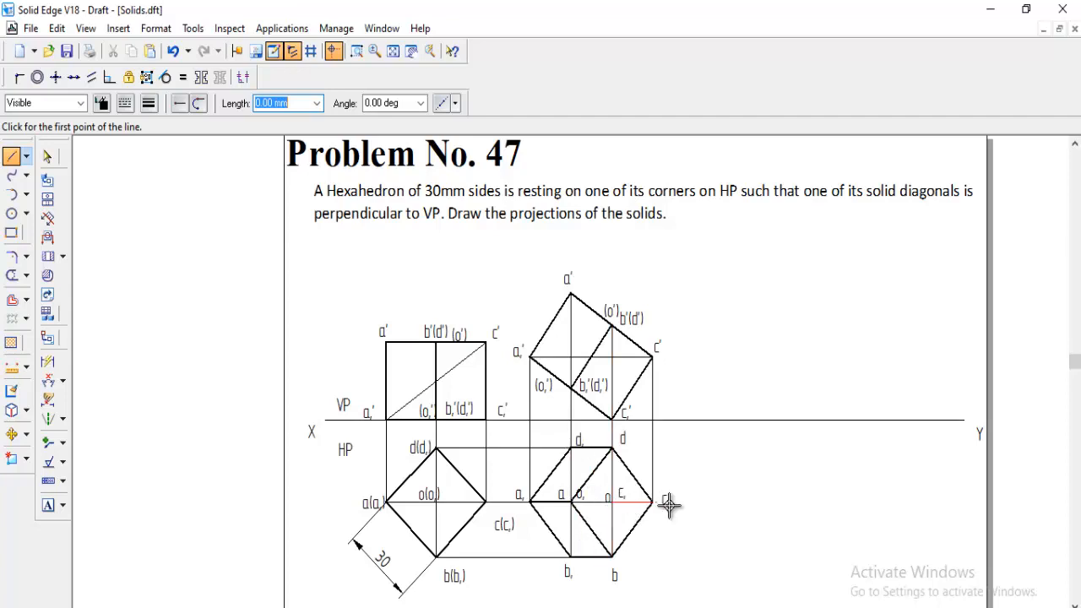
pyautogui.click(14, 275)
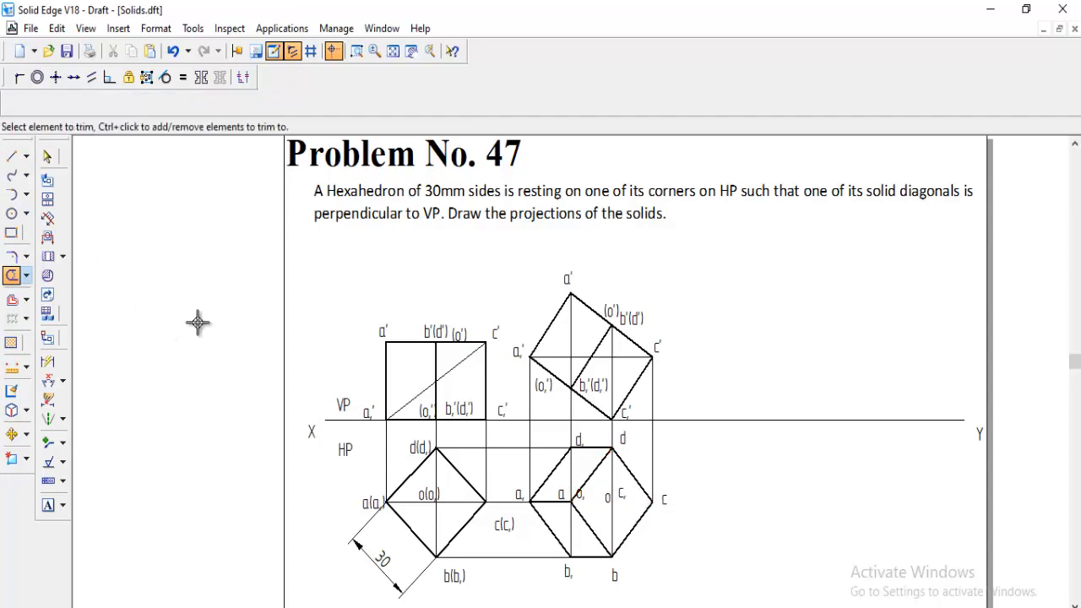
# Choose the Hidden line style and a line width, and draw the hidden edge from c, to d, in the second top view.
pyautogui.click(11, 156)
pyautogui.click(81, 103)
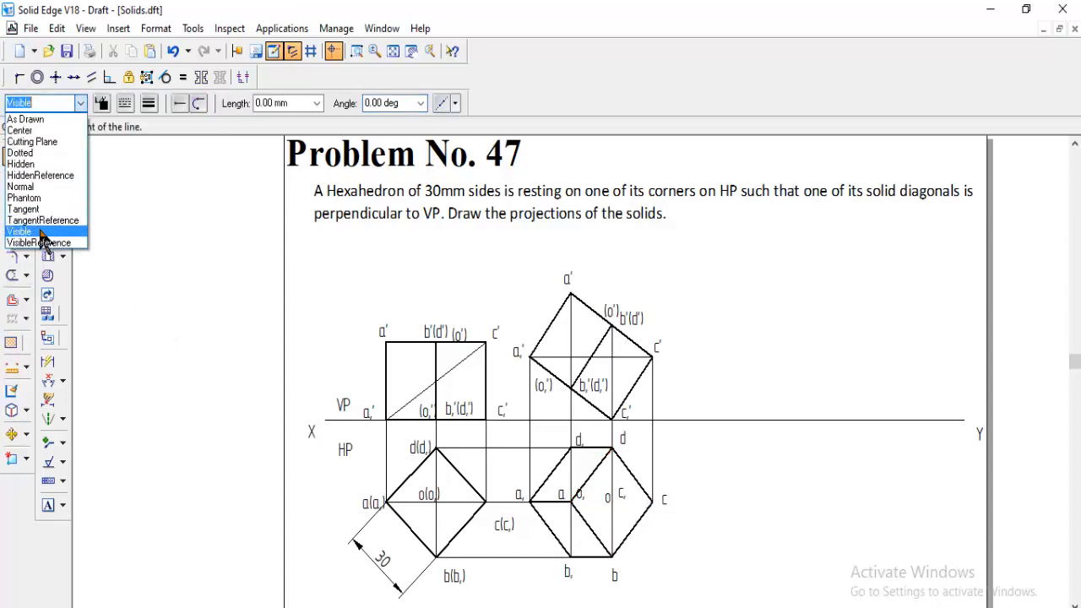
pyautogui.click(34, 160)
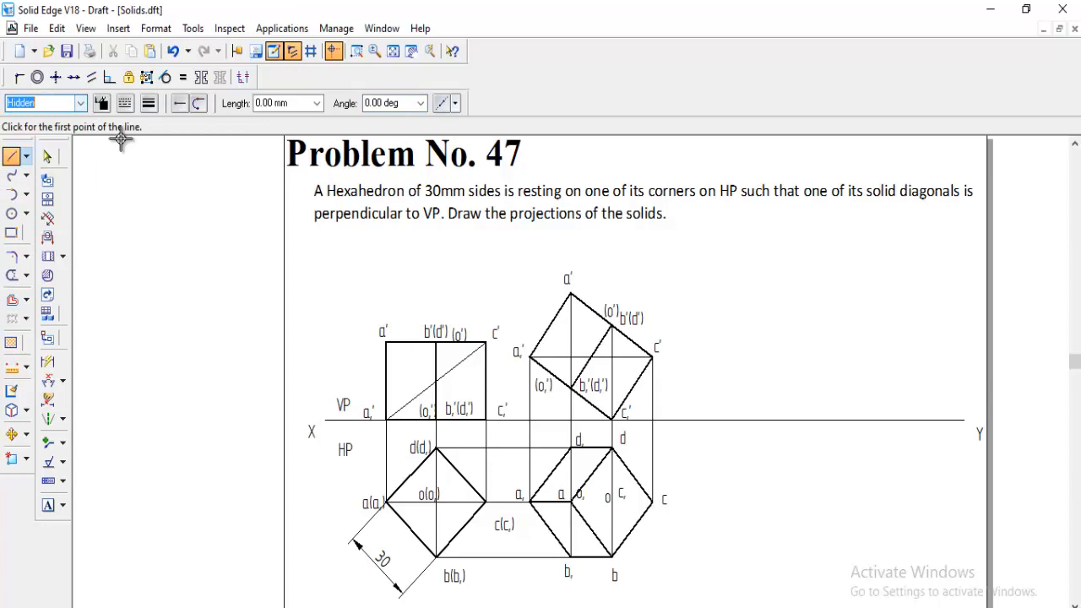
pyautogui.click(149, 103)
pyautogui.click(169, 173)
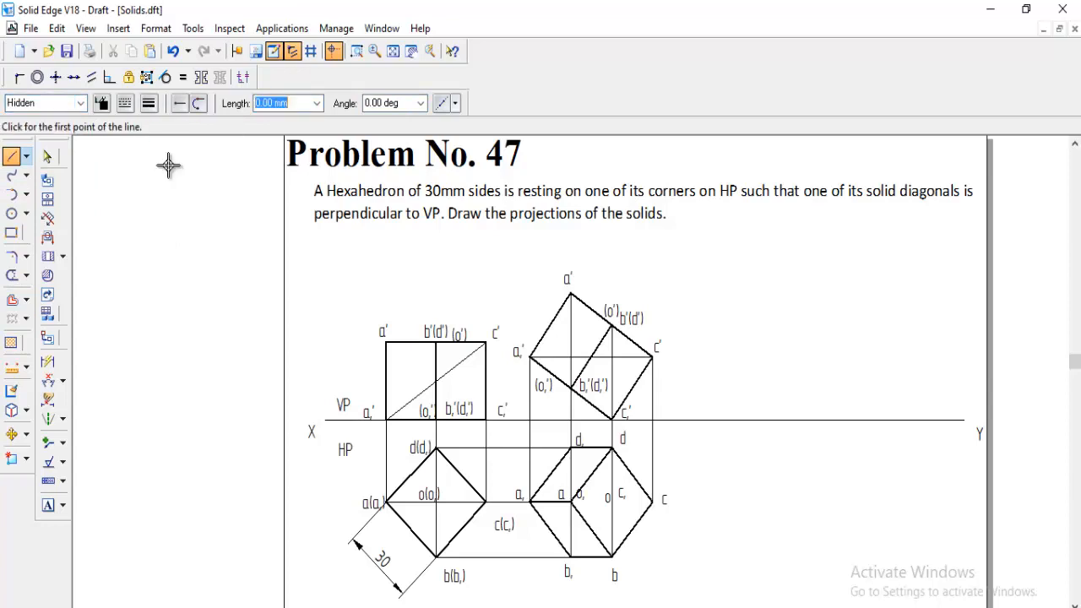
pyautogui.click(613, 502)
pyautogui.click(573, 449)
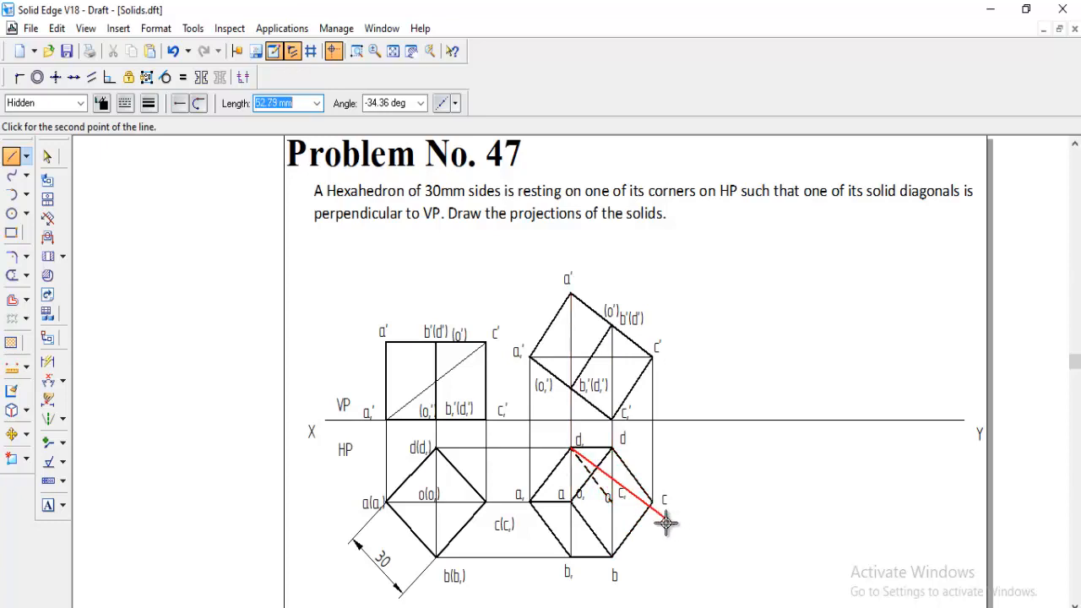
pyautogui.rightClick(615, 500)
# Draw the two remaining hidden edges, from c, to b, and from c, to c, in the second top view.
pyautogui.click(611, 500)
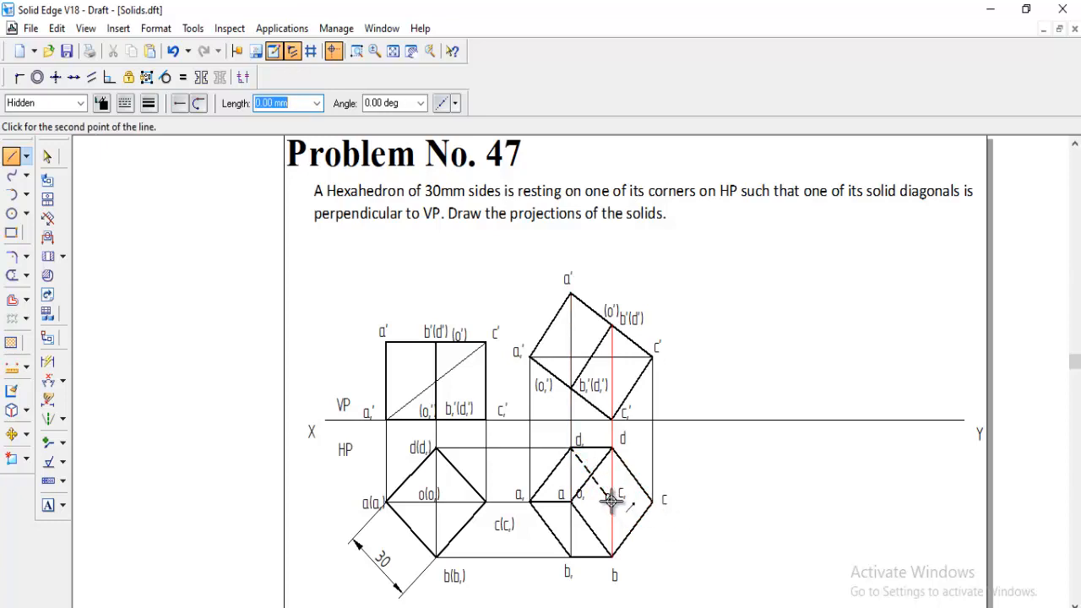
pyautogui.click(573, 556)
pyautogui.rightClick(605, 557)
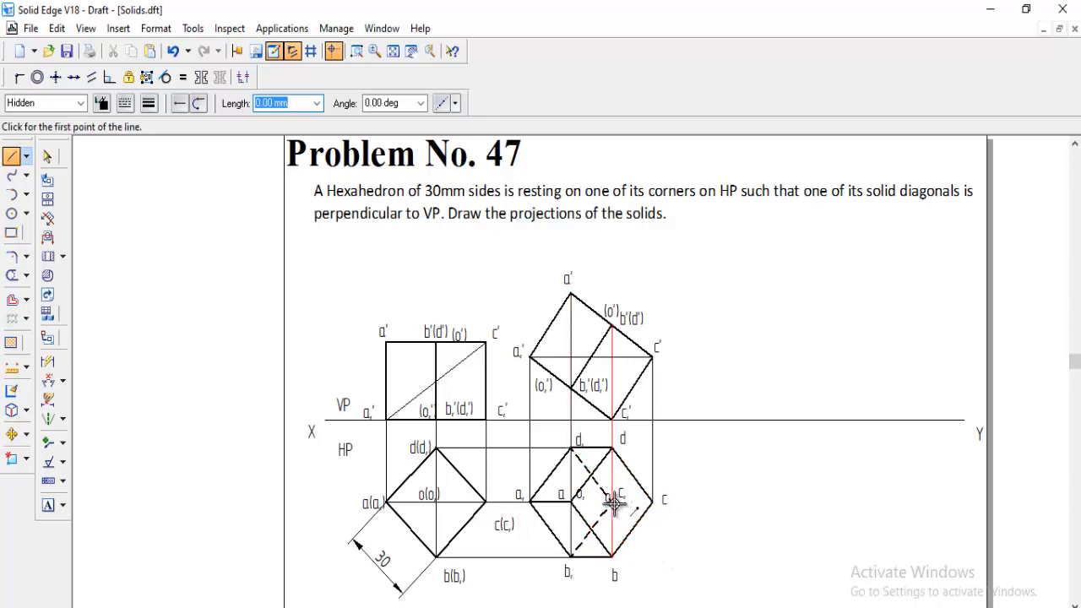
pyautogui.click(614, 502)
pyautogui.click(653, 502)
pyautogui.rightClick(709, 515)
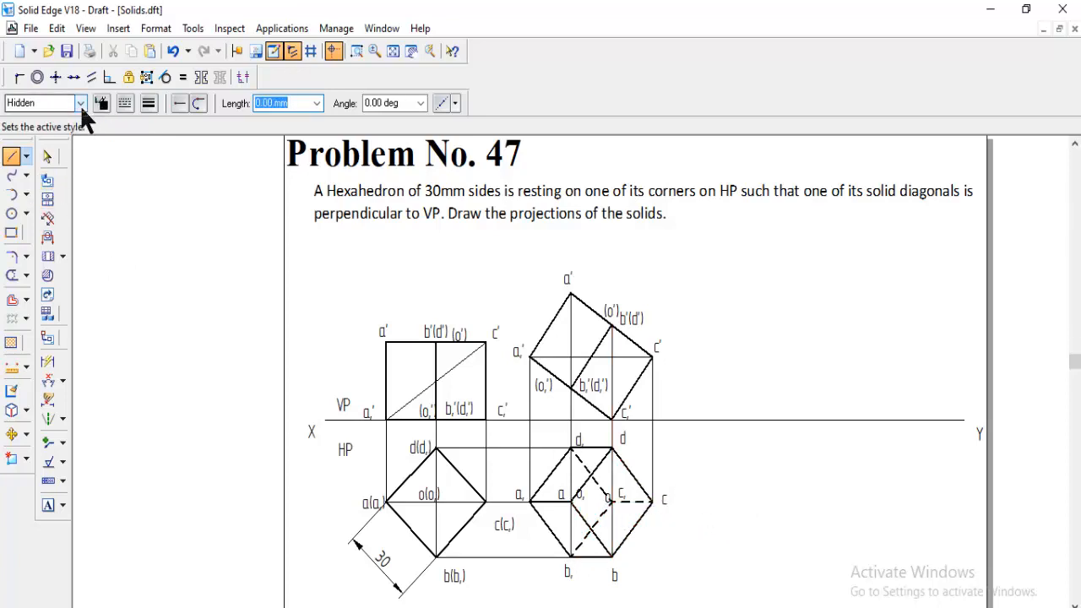
# Draw a Center-style line from a to the o and c, point in the second top view.
pyautogui.click(81, 103)
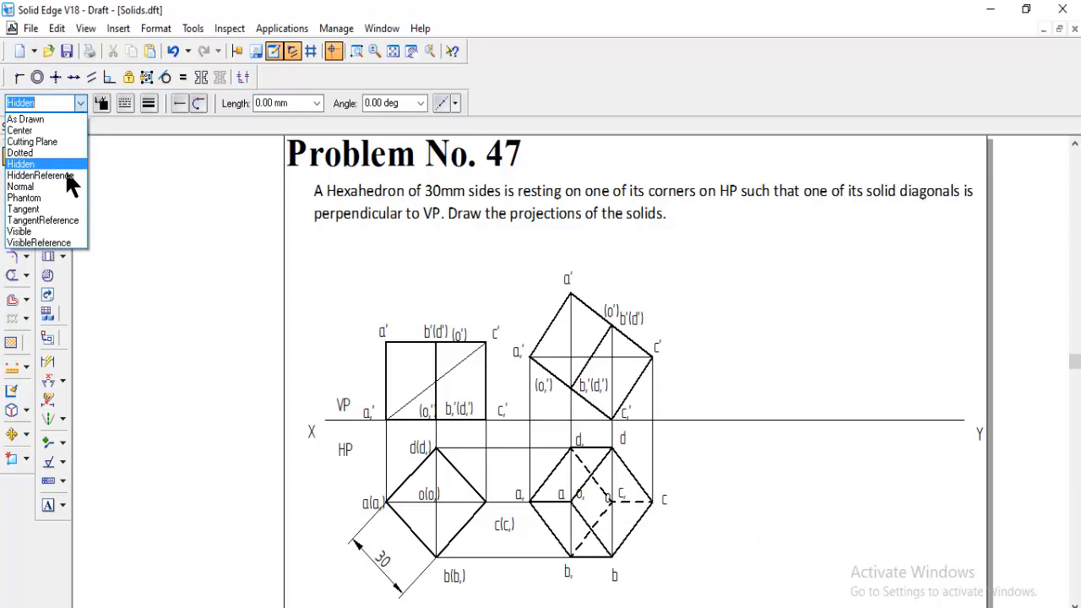
pyautogui.click(26, 130)
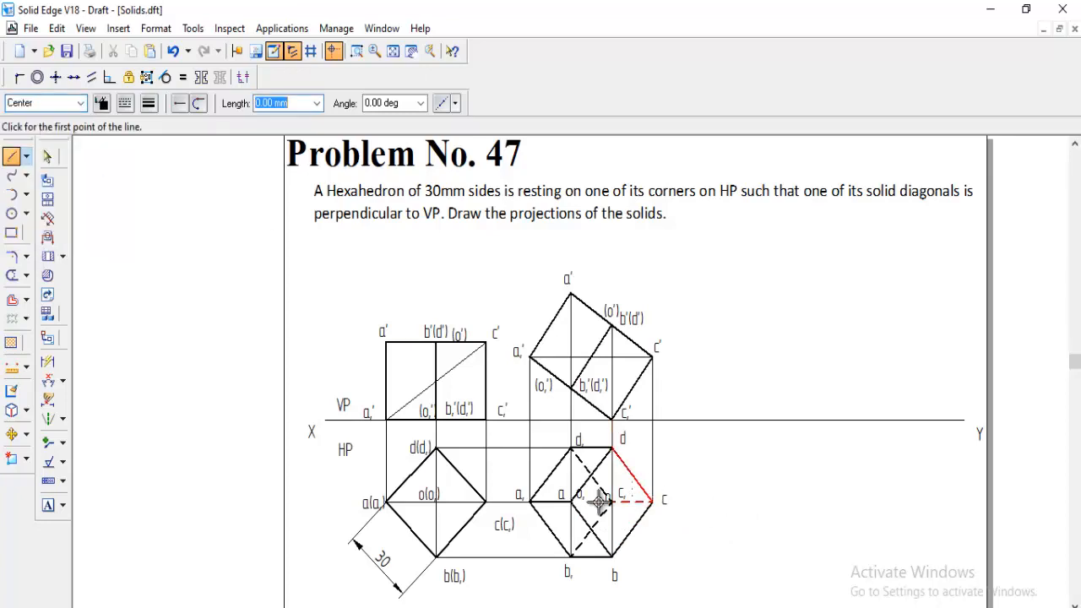
pyautogui.click(572, 503)
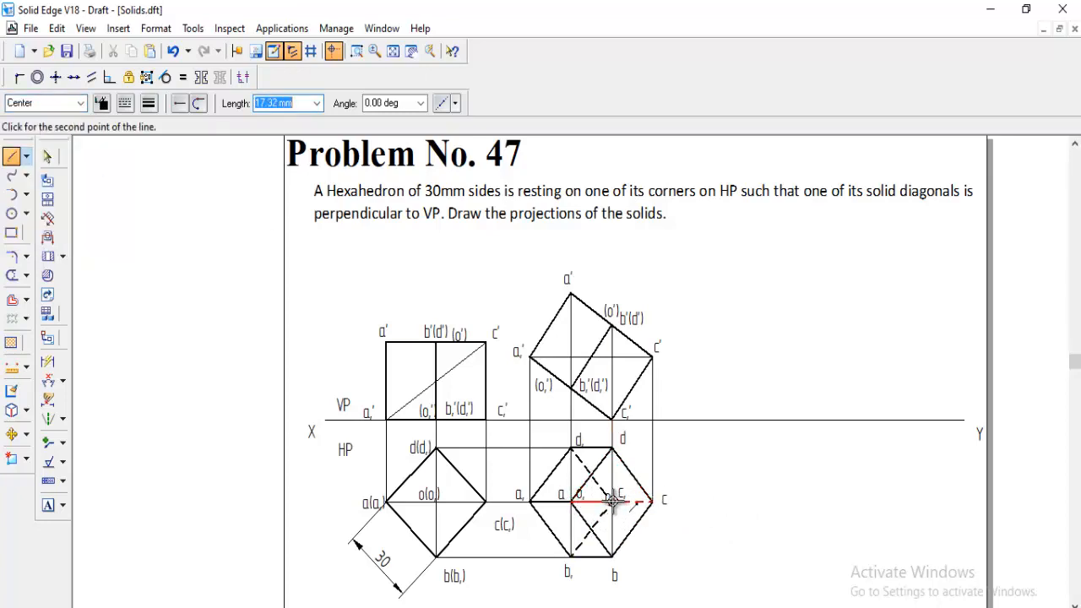
pyautogui.click(612, 501)
pyautogui.rightClick(724, 538)
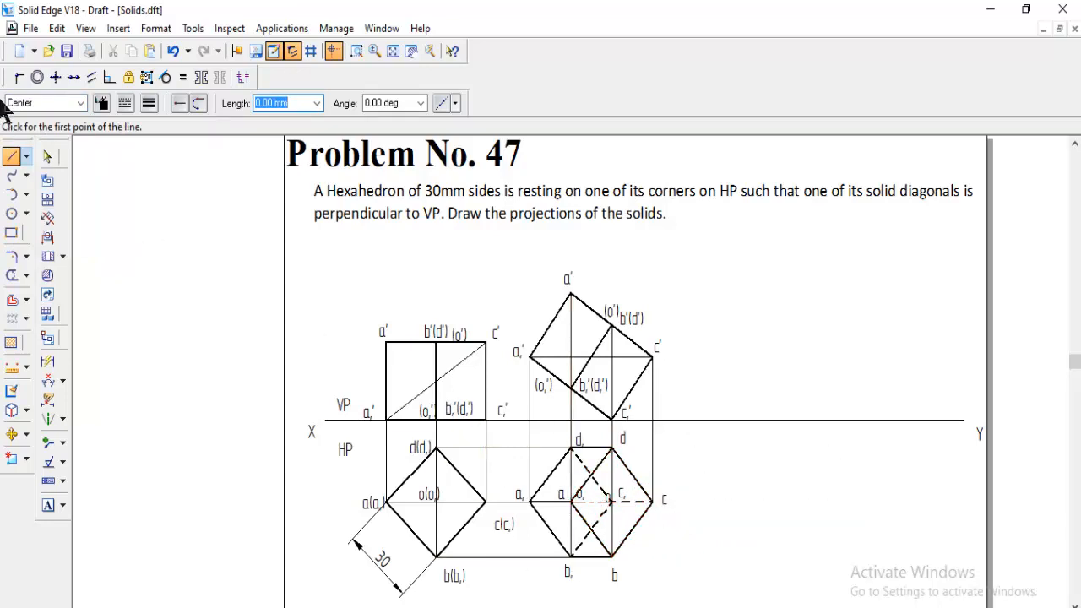
# Copy all visible, hidden and center lines of the second top view to the open space beside it, below the XY line.
pyautogui.click(11, 434)
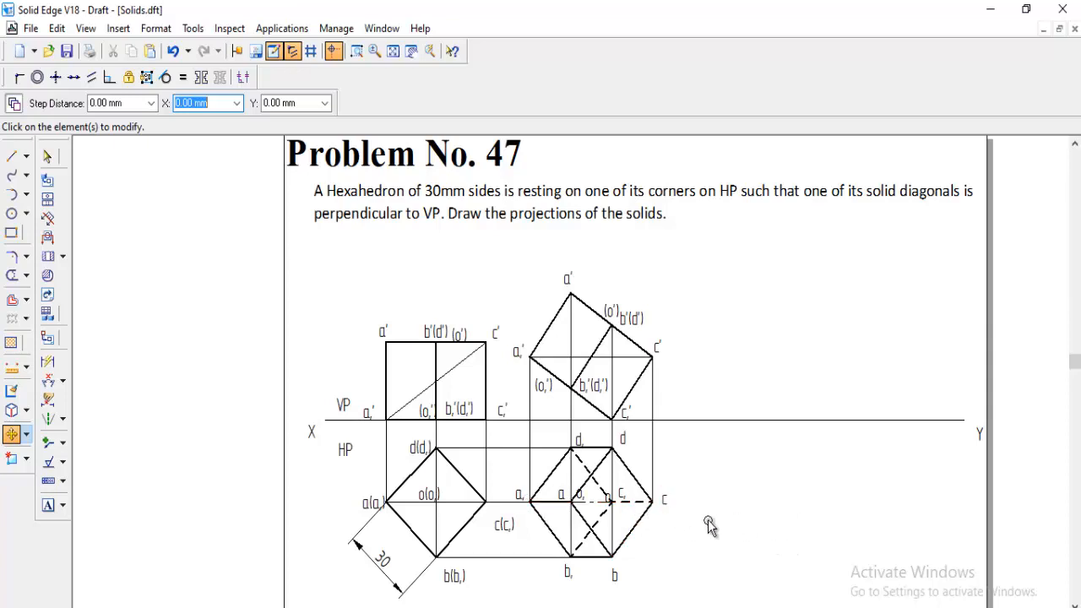
pyautogui.click(634, 479)
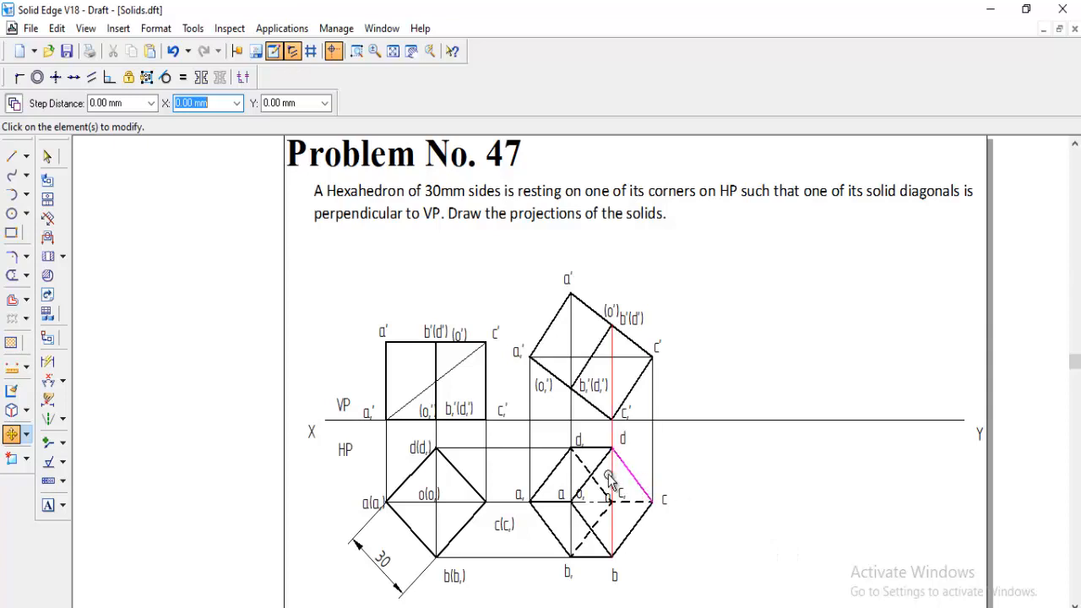
pyautogui.click(584, 464)
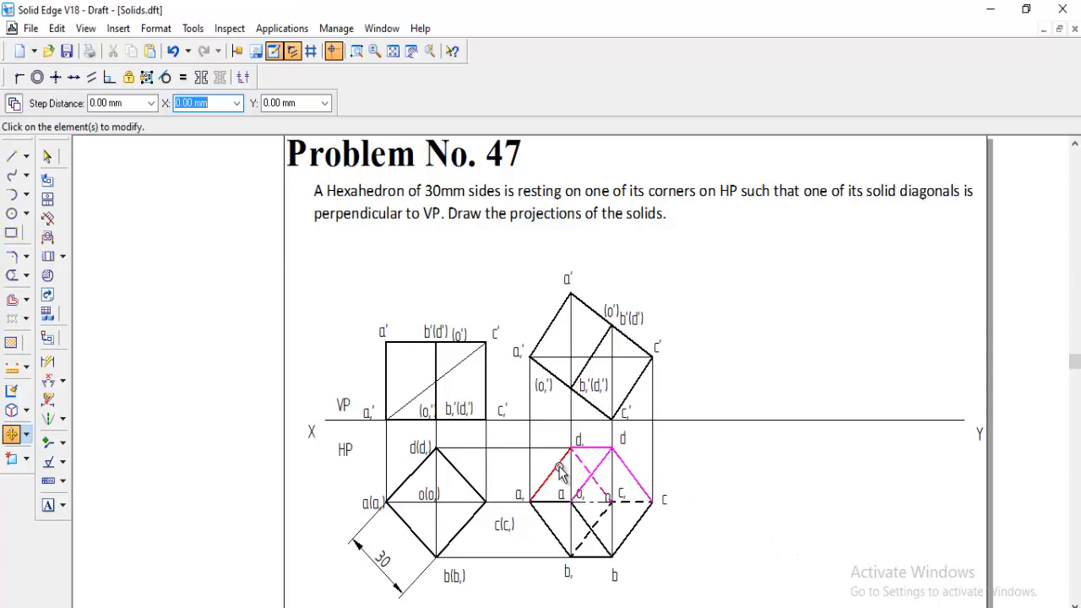
pyautogui.click(558, 465)
pyautogui.click(545, 528)
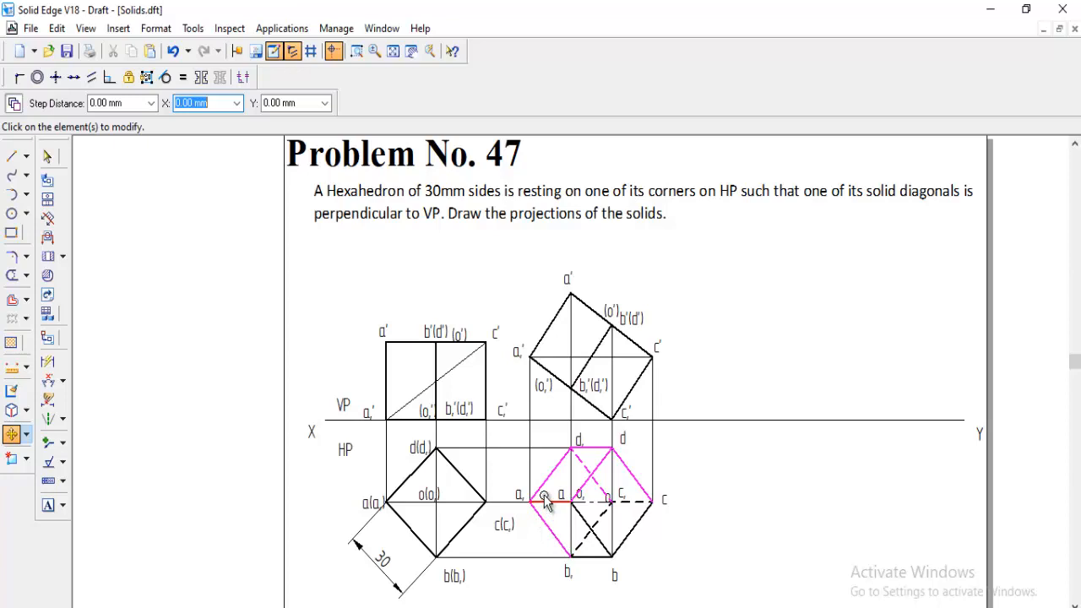
pyautogui.click(581, 544)
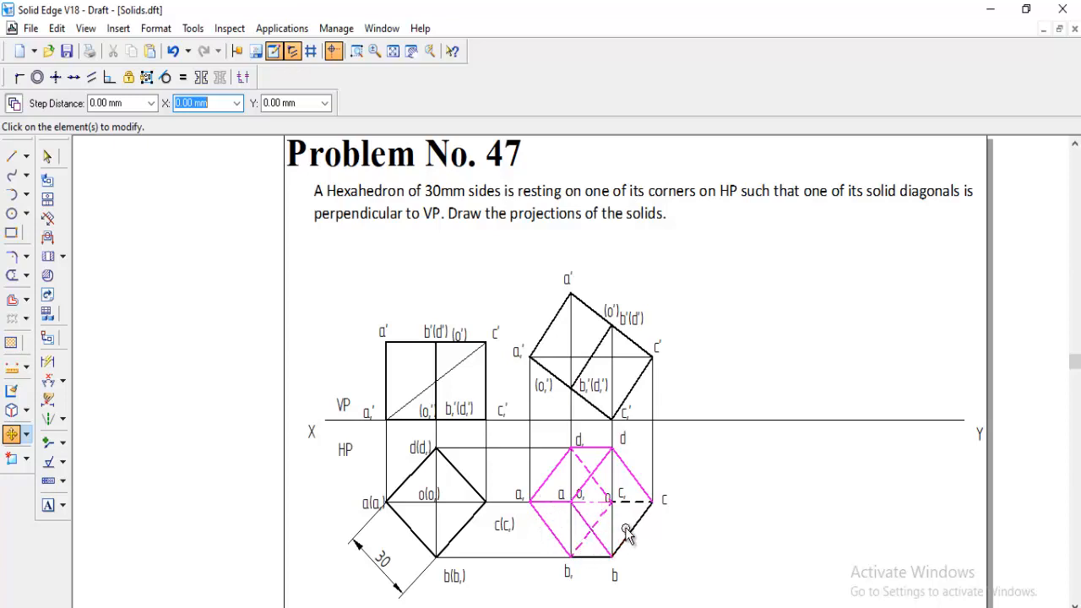
pyautogui.click(626, 502)
pyautogui.click(615, 550)
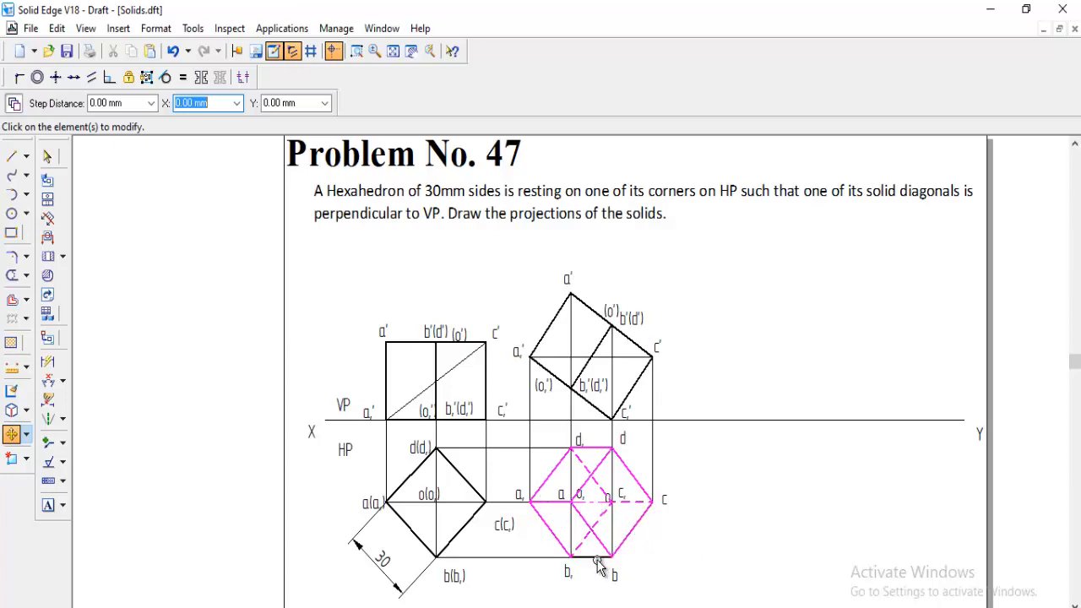
pyautogui.rightClick(769, 537)
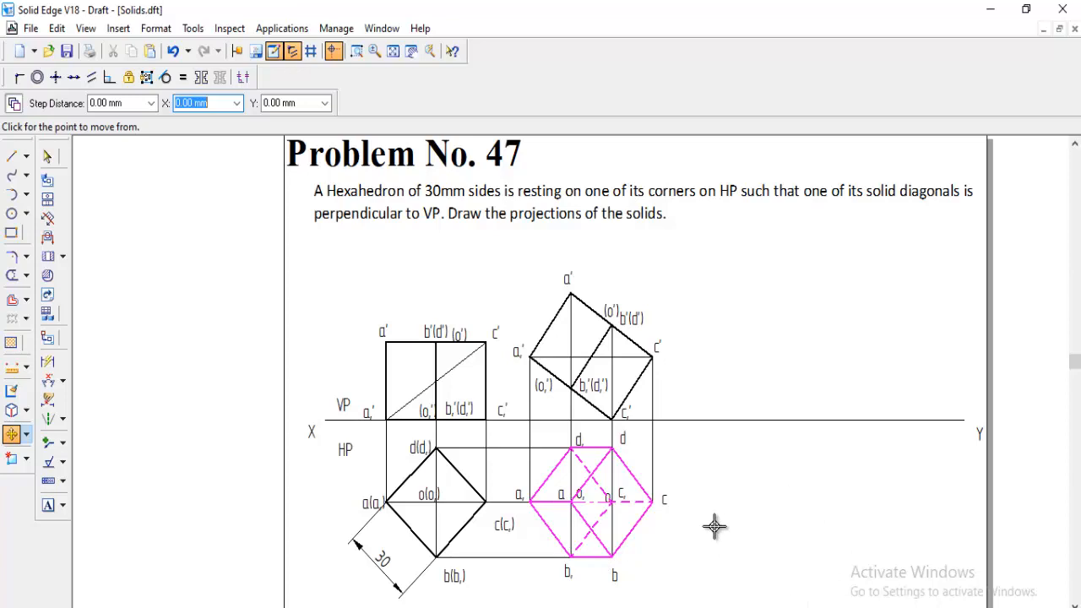
pyautogui.click(650, 504)
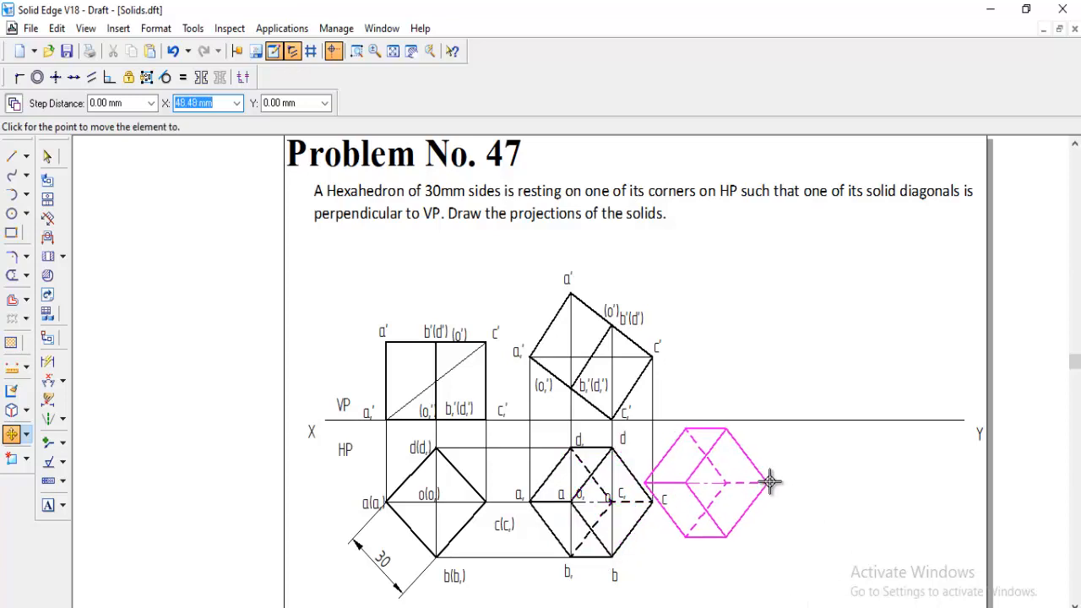
pyautogui.click(815, 488)
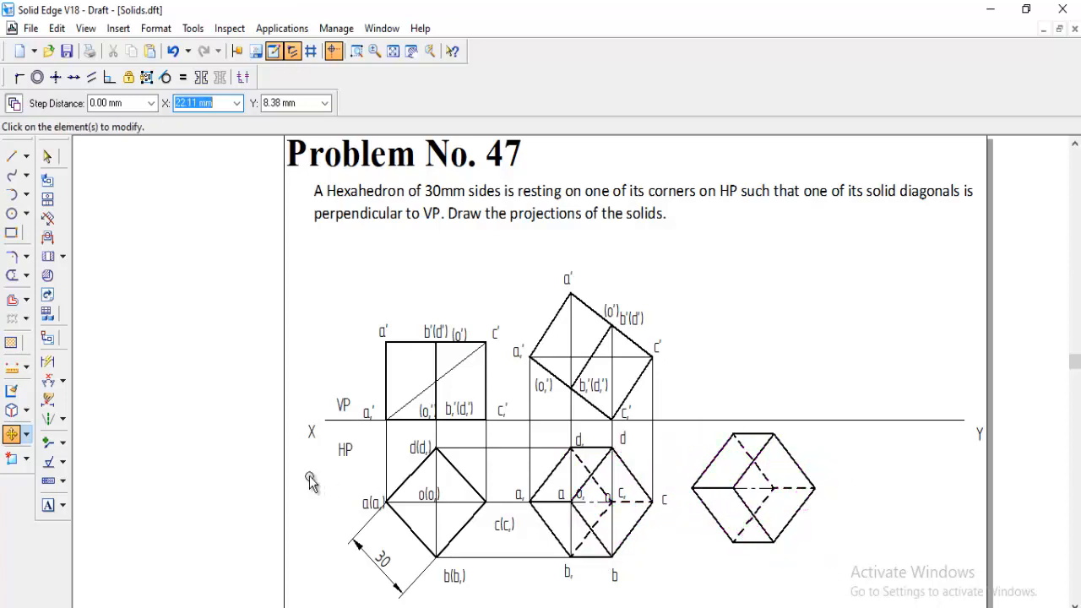
# Rotate the copied top view 90 degrees about its c corner so the solid diagonal is vertical with c nearest the XY line.
pyautogui.click(26, 434)
pyautogui.click(71, 456)
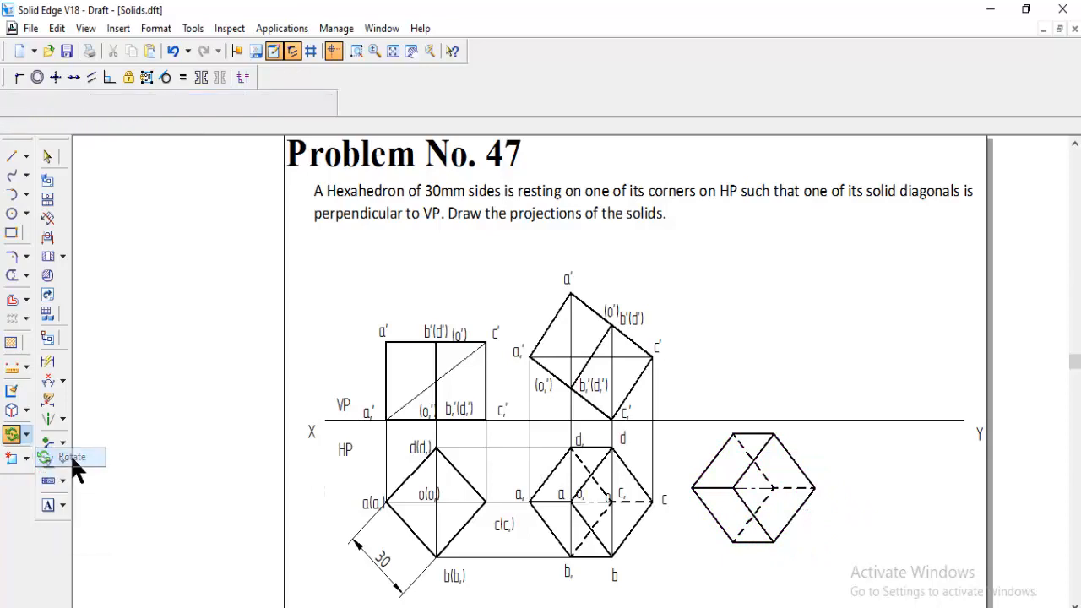
pyautogui.moveTo(681, 420); pyautogui.dragTo(898, 589)
pyautogui.click(815, 488)
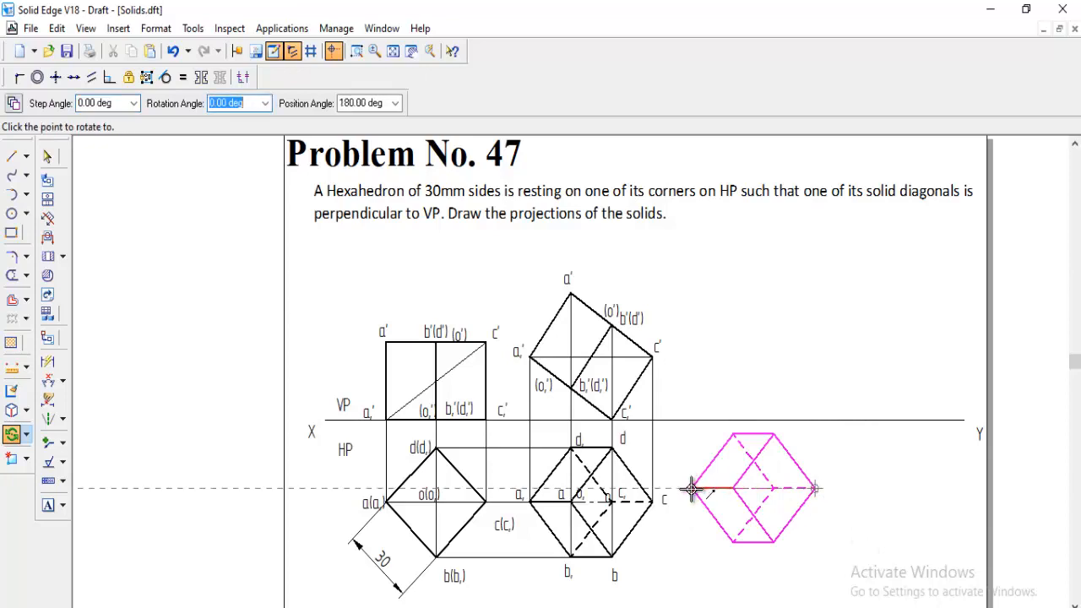
pyautogui.click(815, 544)
# Move the rotated top view up and toward the second top view, just below the XY line.
pyautogui.scroll(-2, 528, 517)
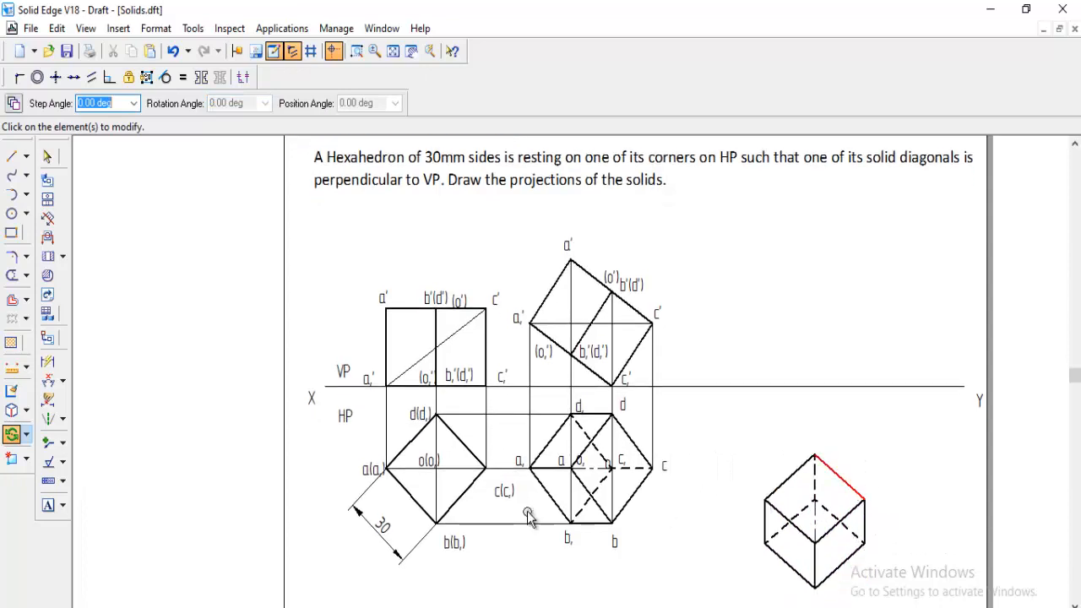
pyautogui.click(26, 435)
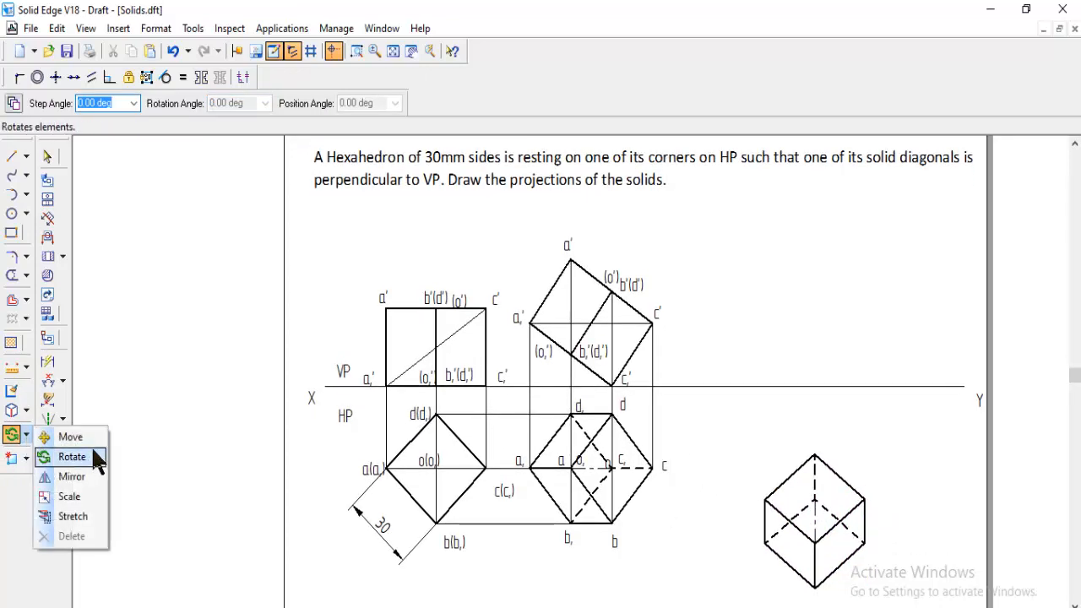
pyautogui.click(80, 441)
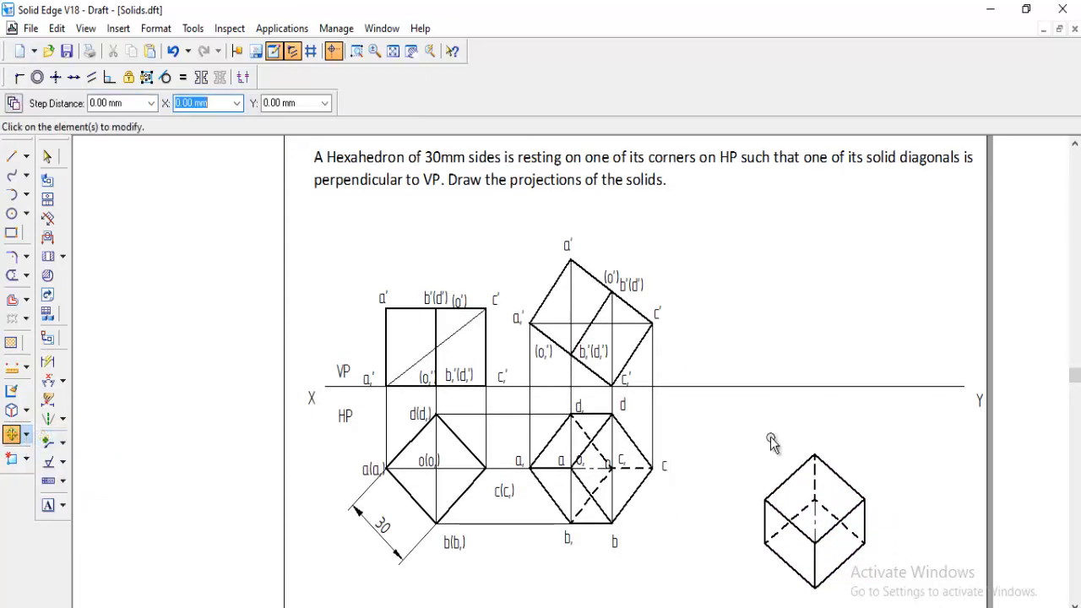
pyautogui.moveTo(736, 439); pyautogui.dragTo(927, 596)
pyautogui.click(835, 552)
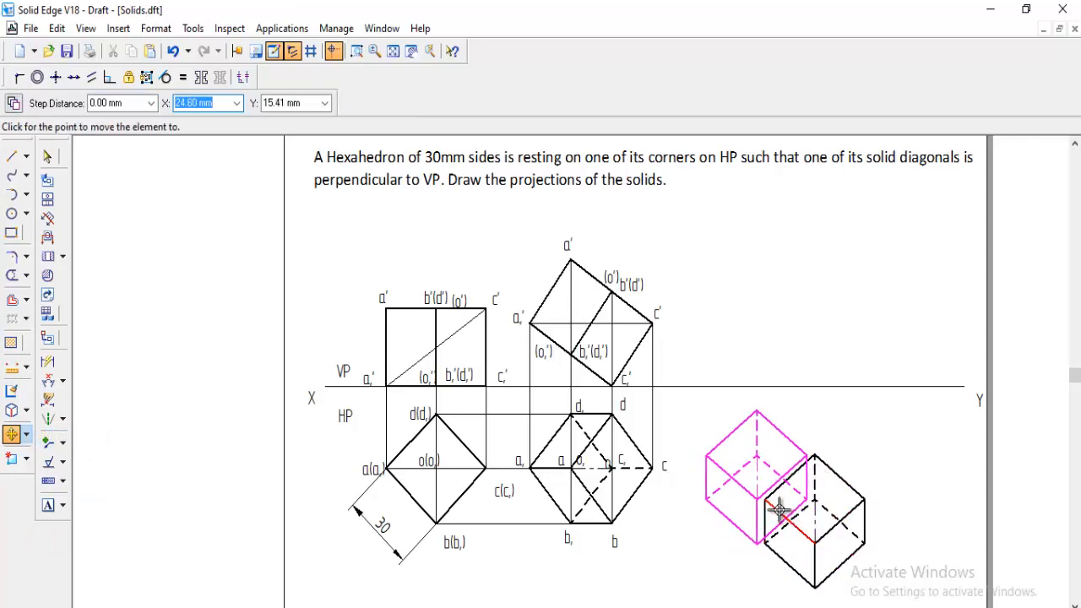
pyautogui.click(780, 504)
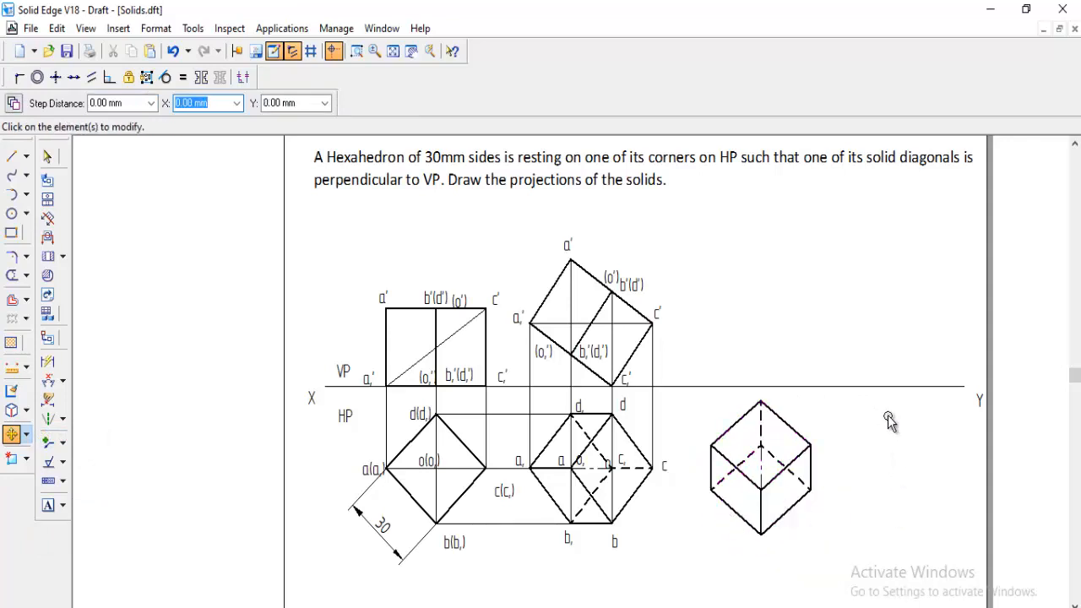
# Copy the labels c, "c," and o from the second top view to the matching corners of the rotated top view.
pyautogui.scroll(2, 777, 427)
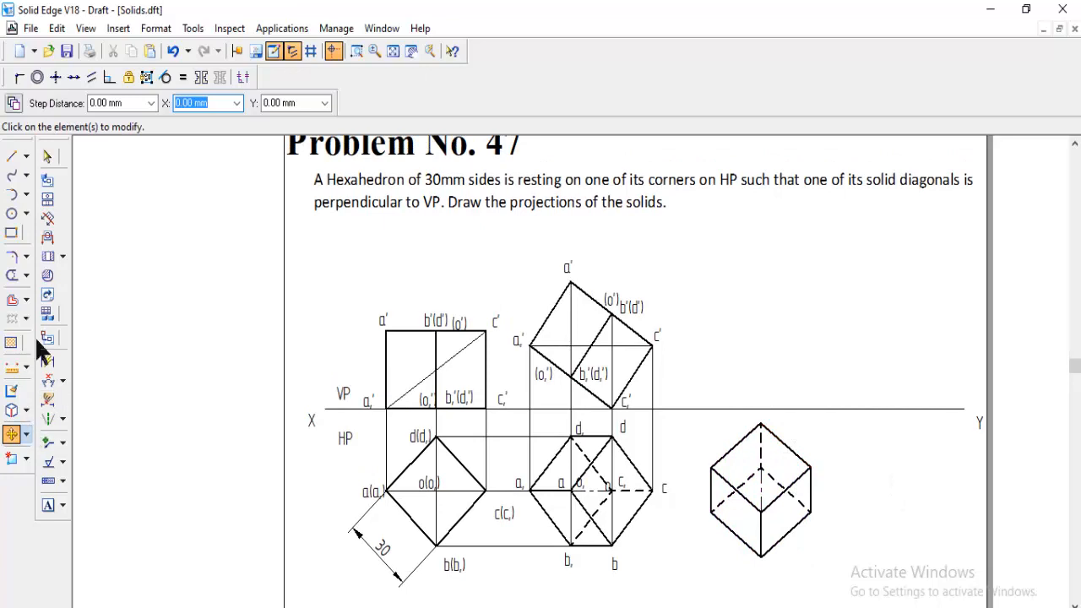
pyautogui.click(665, 489)
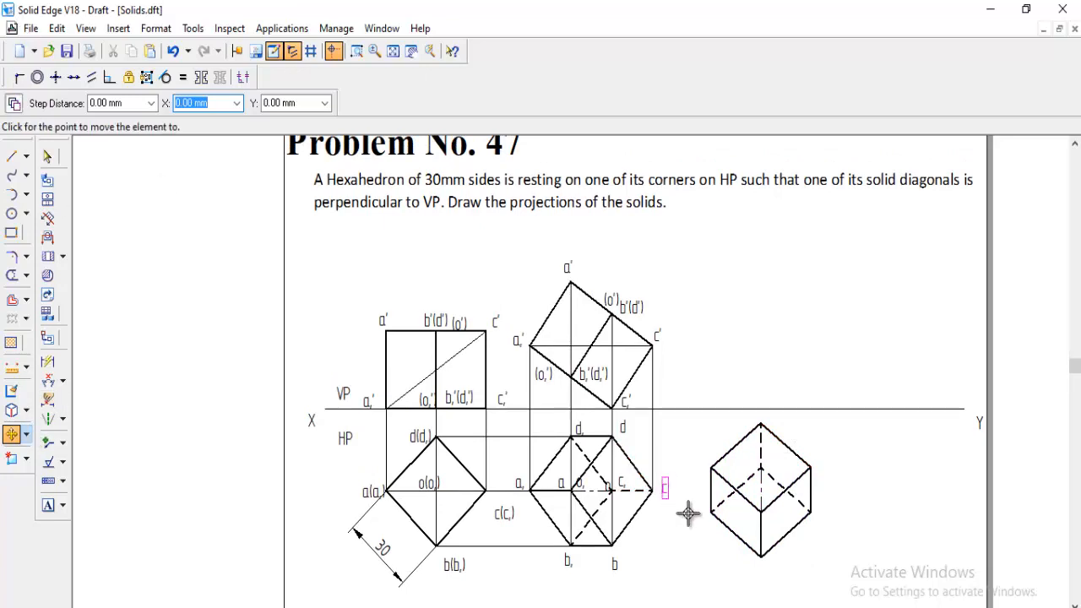
pyautogui.click(772, 418)
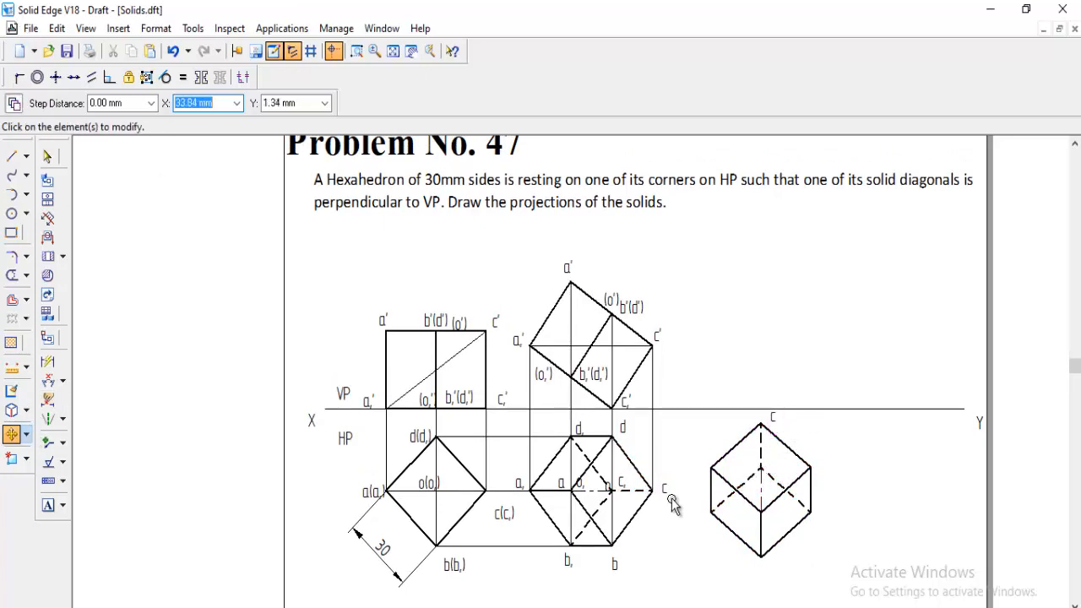
pyautogui.click(623, 481)
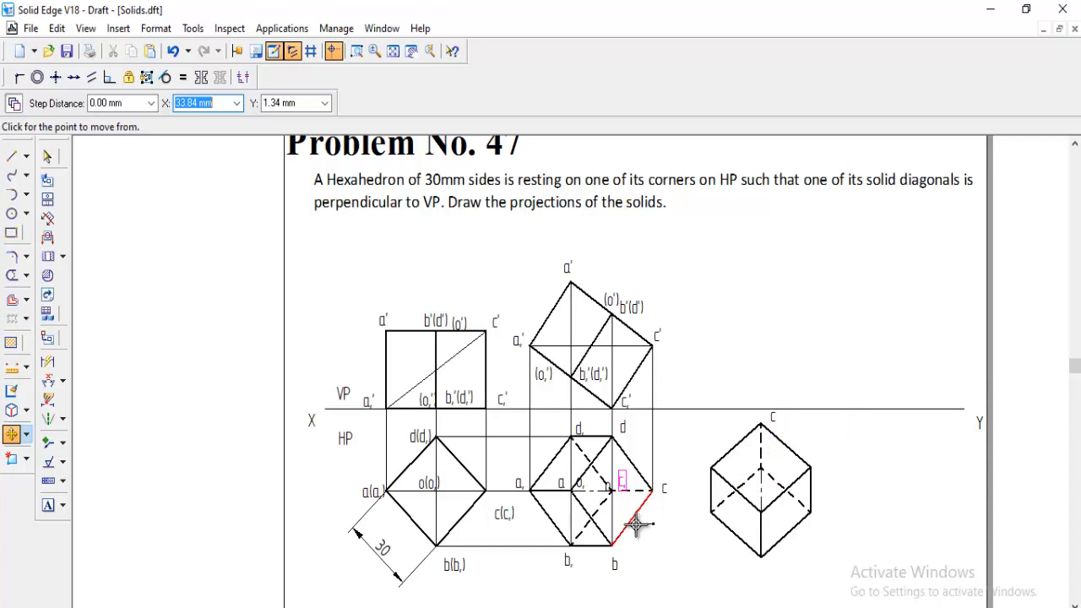
pyautogui.click(782, 500)
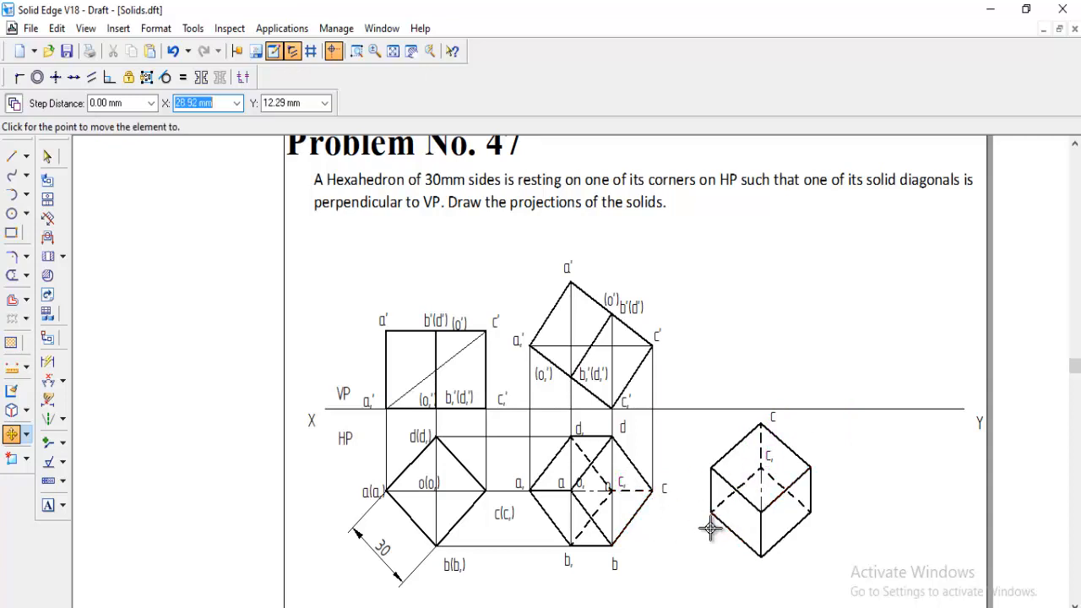
pyautogui.rightClick(607, 488)
pyautogui.click(688, 524)
pyautogui.click(642, 512)
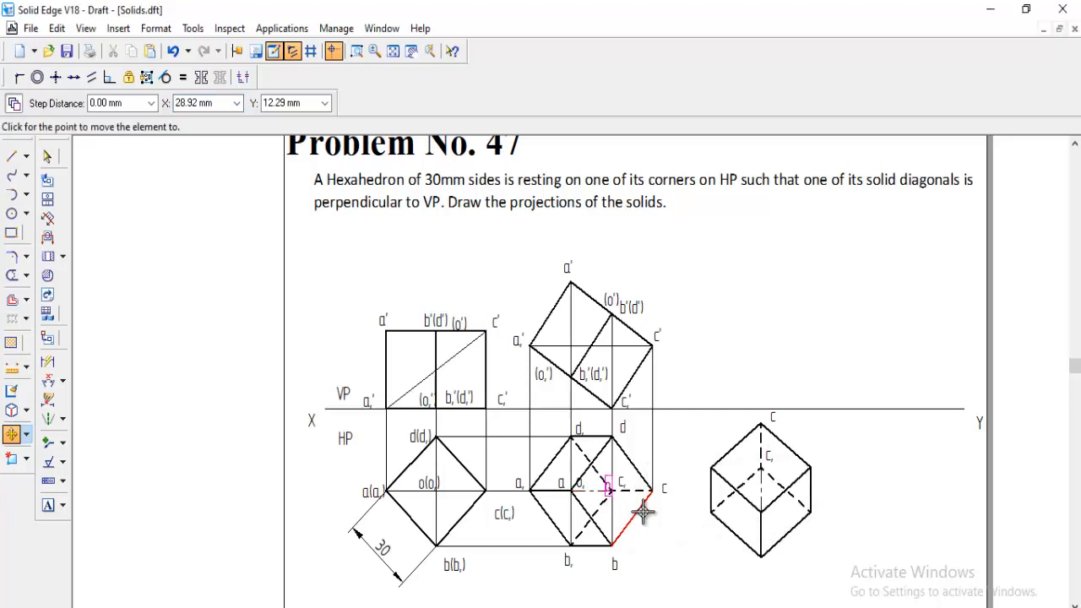
pyautogui.click(782, 487)
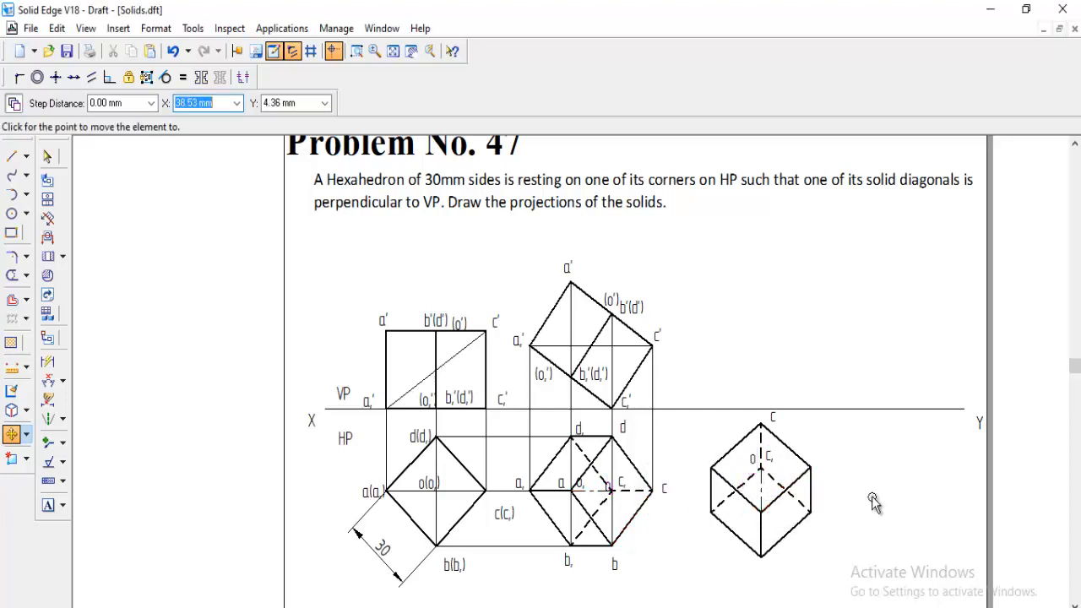
# Copy the labels d and "d," from the second top view to the matching corners of the rotated top view.
pyautogui.click(622, 428)
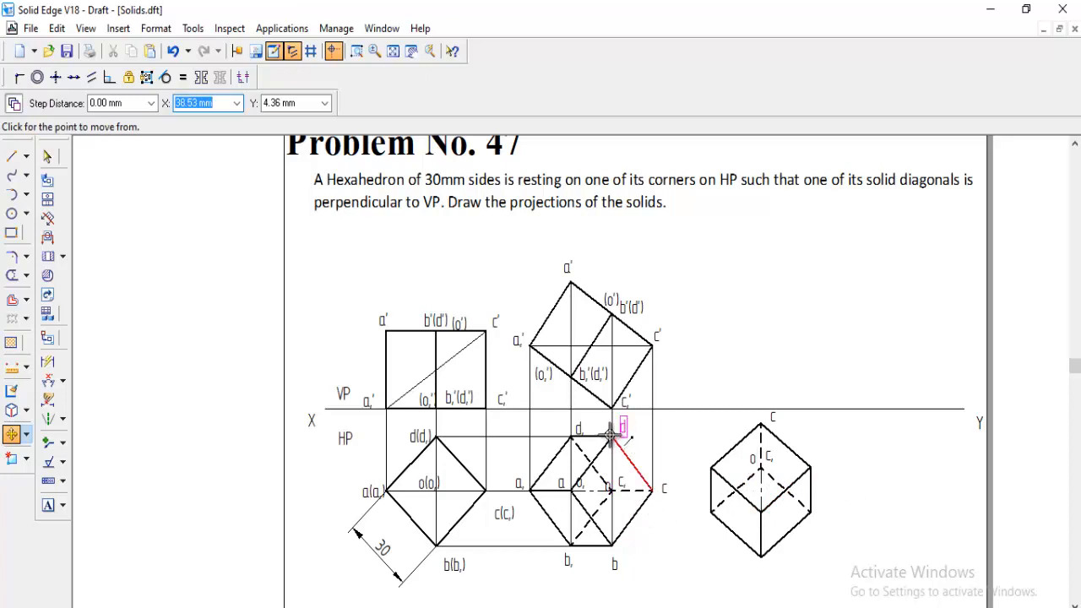
pyautogui.click(614, 438)
pyautogui.click(695, 472)
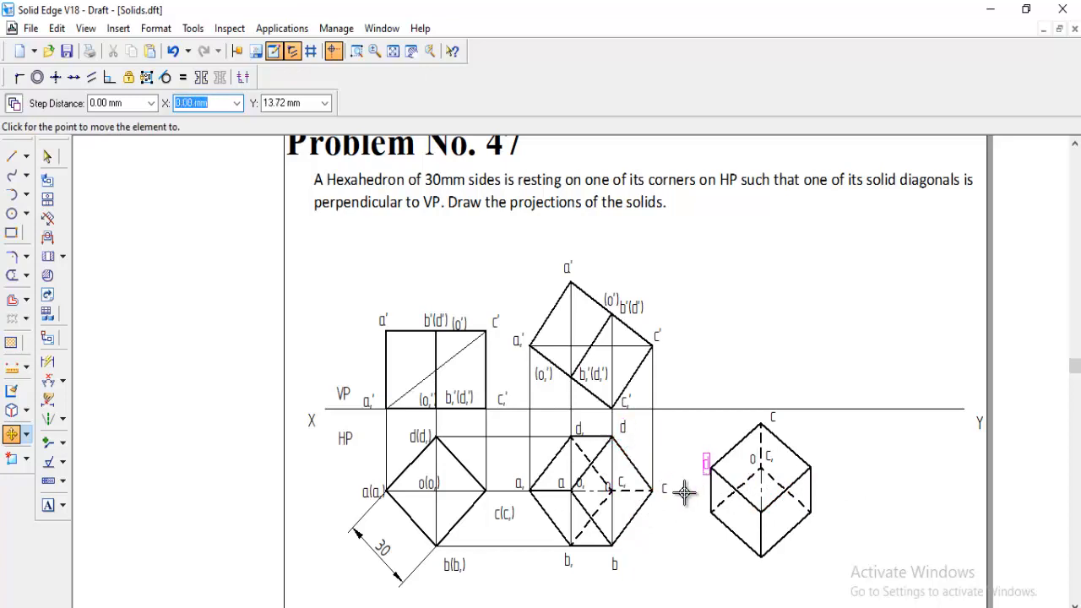
pyautogui.click(581, 427)
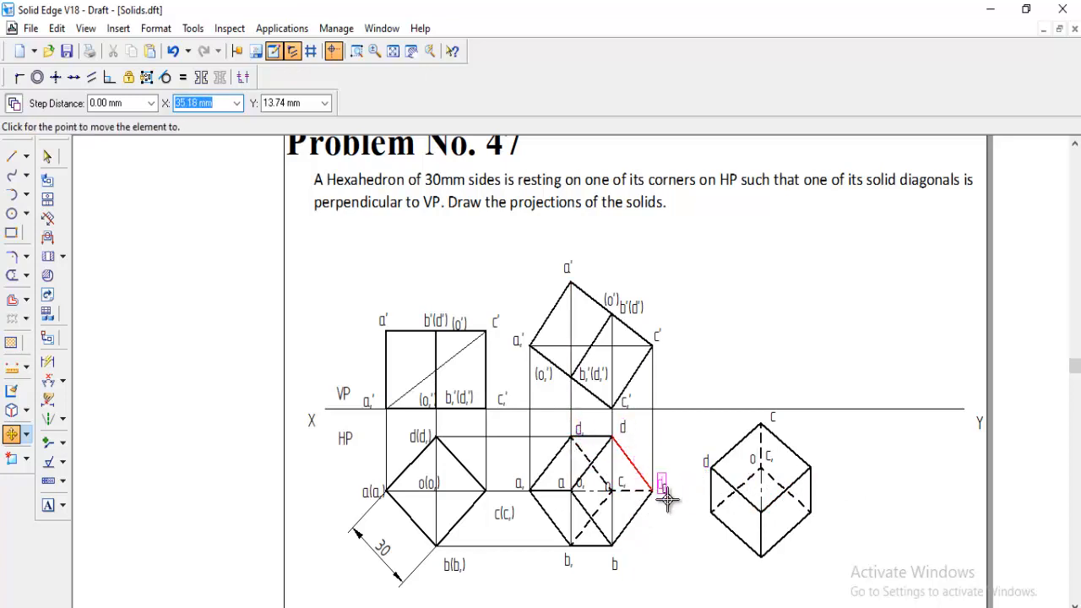
pyautogui.click(676, 548)
# Copy the labels b and "b," from the second top view to the matching corners of the rotated top view.
pyautogui.click(615, 563)
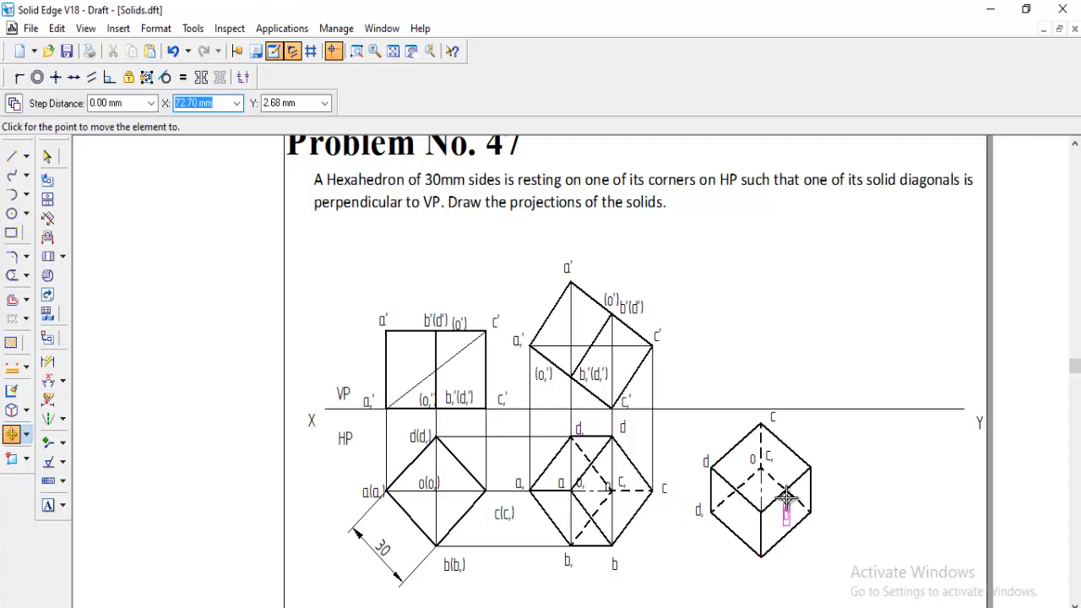
pyautogui.click(819, 459)
pyautogui.click(584, 566)
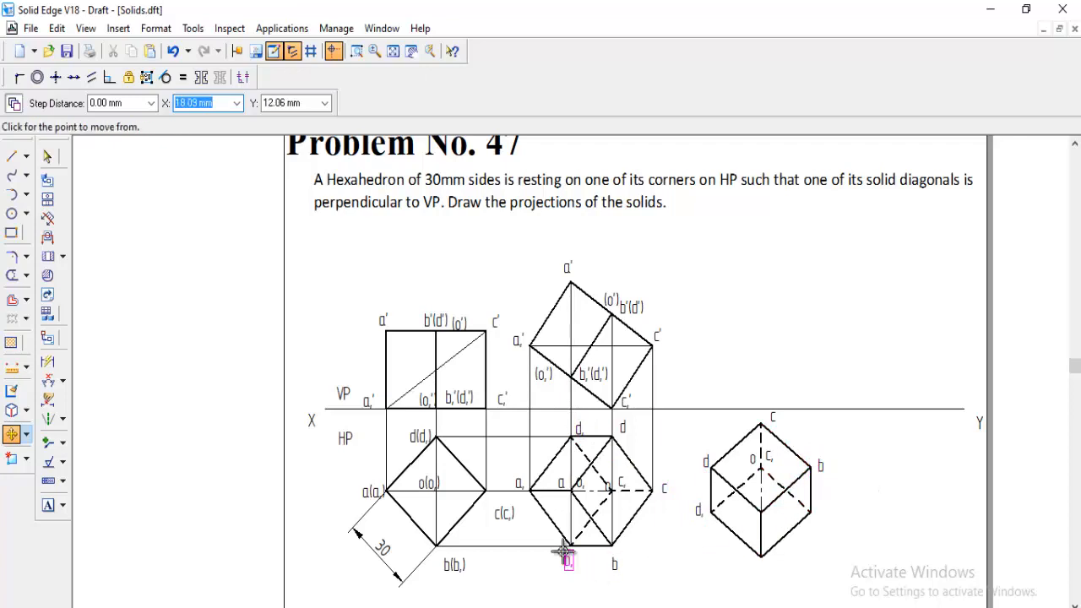
pyautogui.click(566, 555)
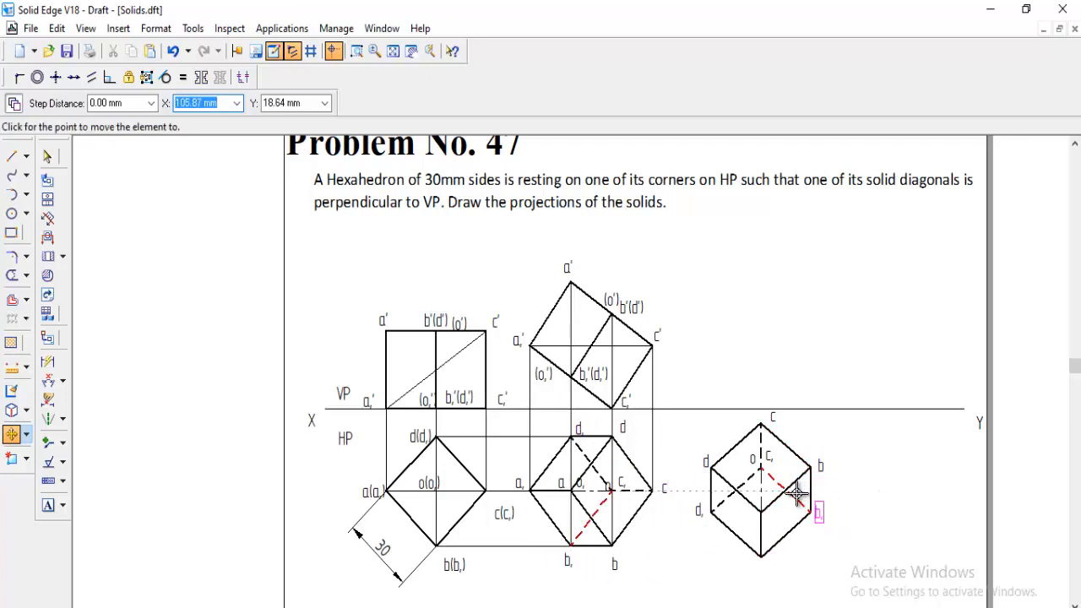
pyautogui.click(850, 497)
# Copy the labels "a,", a and "o," from the second top view to the matching points of the rotated top view.
pyautogui.click(519, 481)
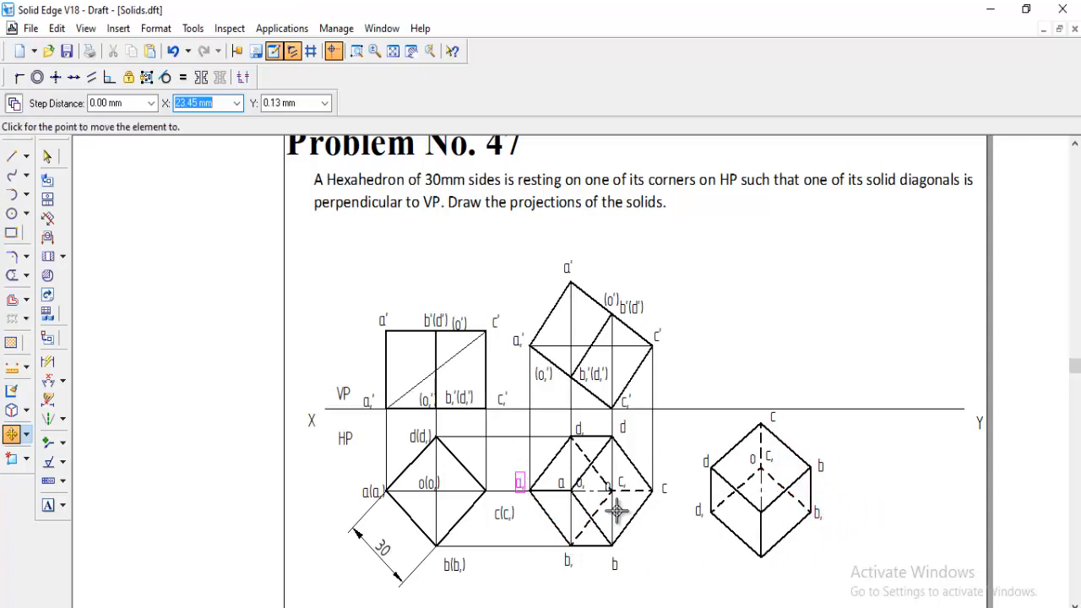
pyautogui.click(767, 570)
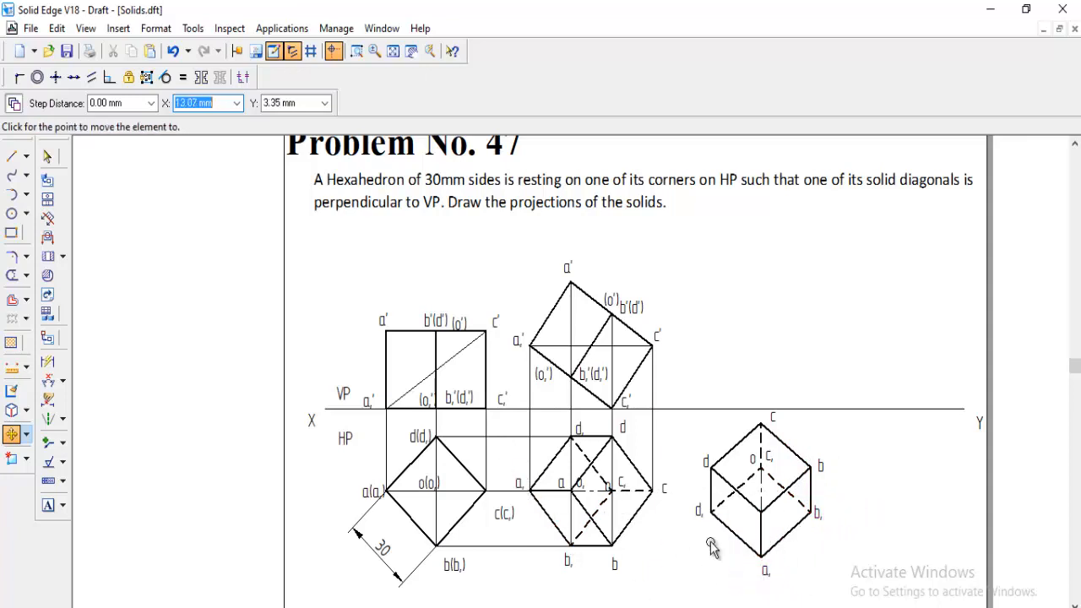
pyautogui.click(560, 478)
pyautogui.click(549, 478)
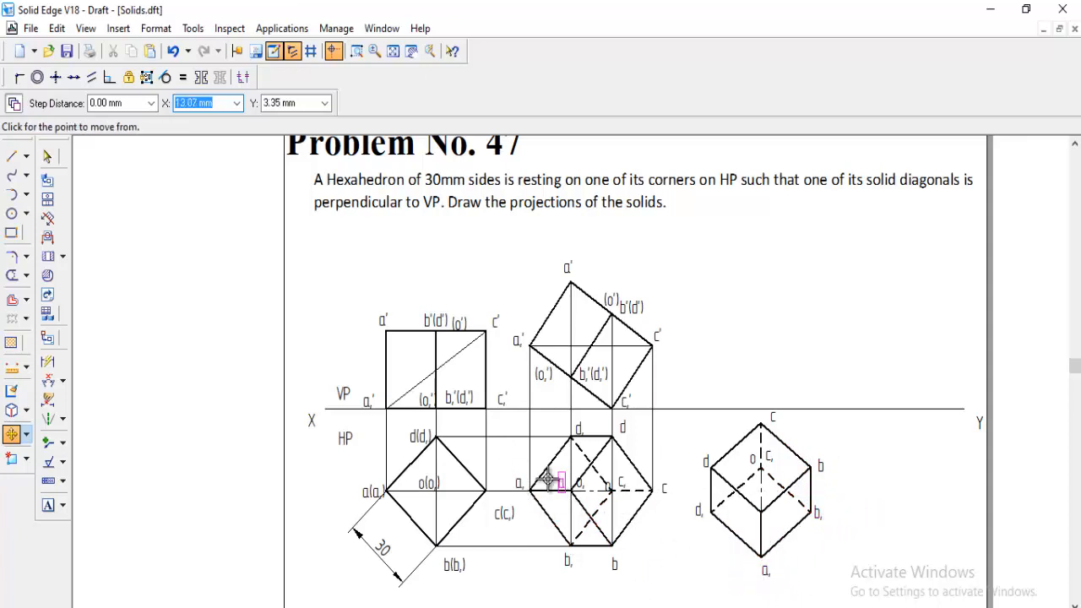
pyautogui.click(740, 518)
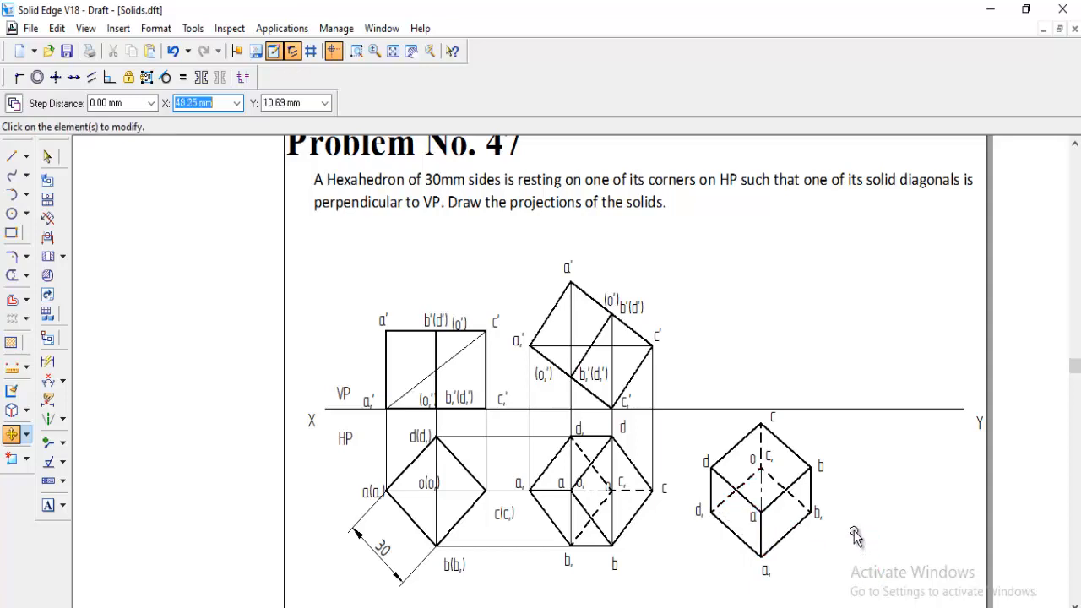
pyautogui.click(595, 484)
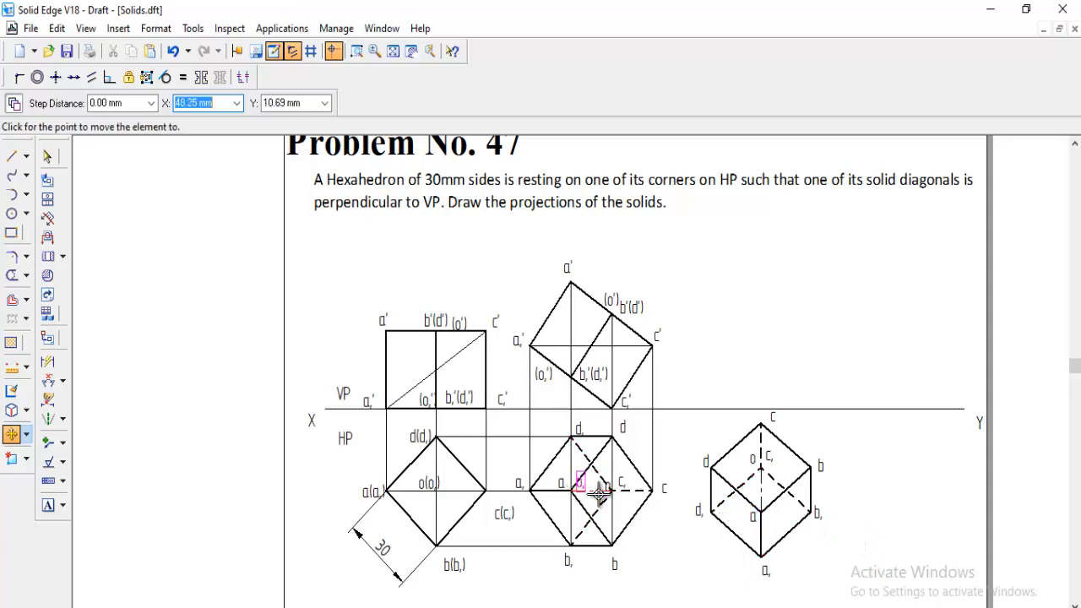
pyautogui.click(770, 518)
pyautogui.rightClick(866, 515)
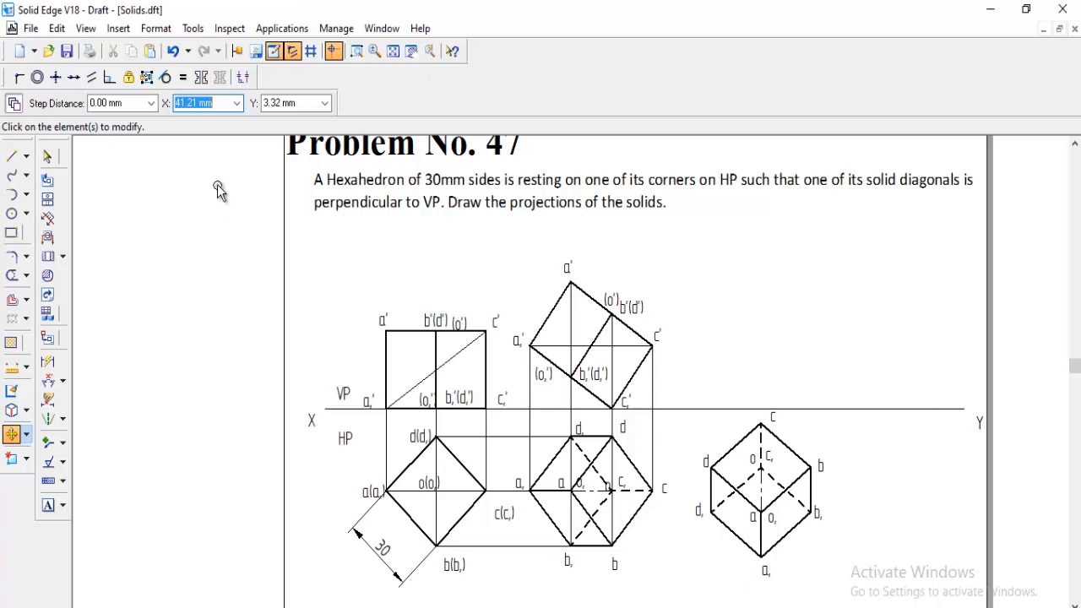
# Using the Normal line style, draw a vertical projector from corner c of the rotated top view and a horizontal projector from c' to meet it.
pyautogui.click(11, 156)
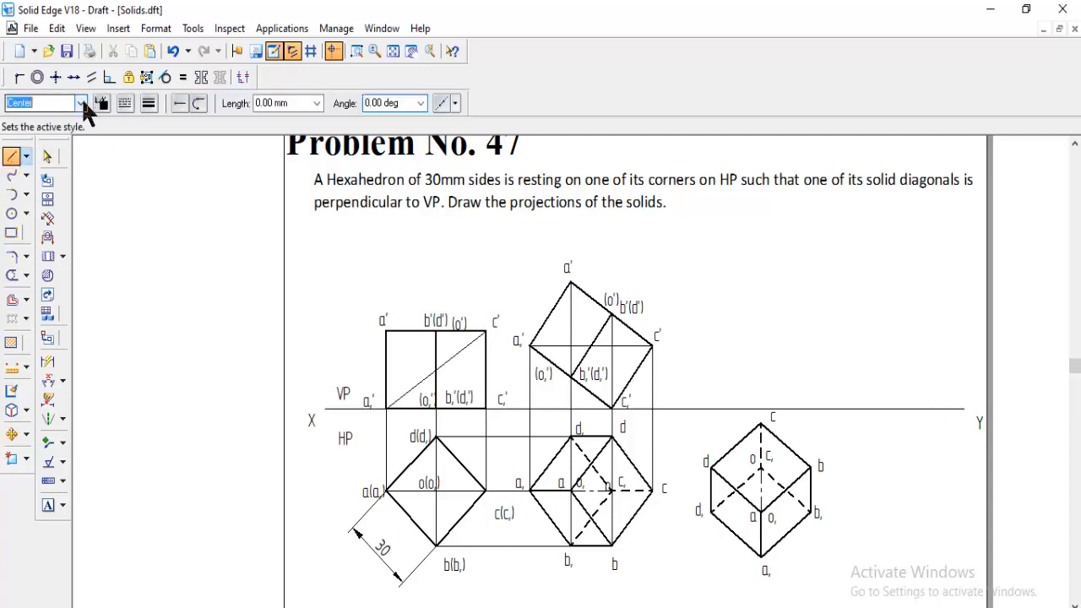
pyautogui.click(81, 103)
pyautogui.click(38, 181)
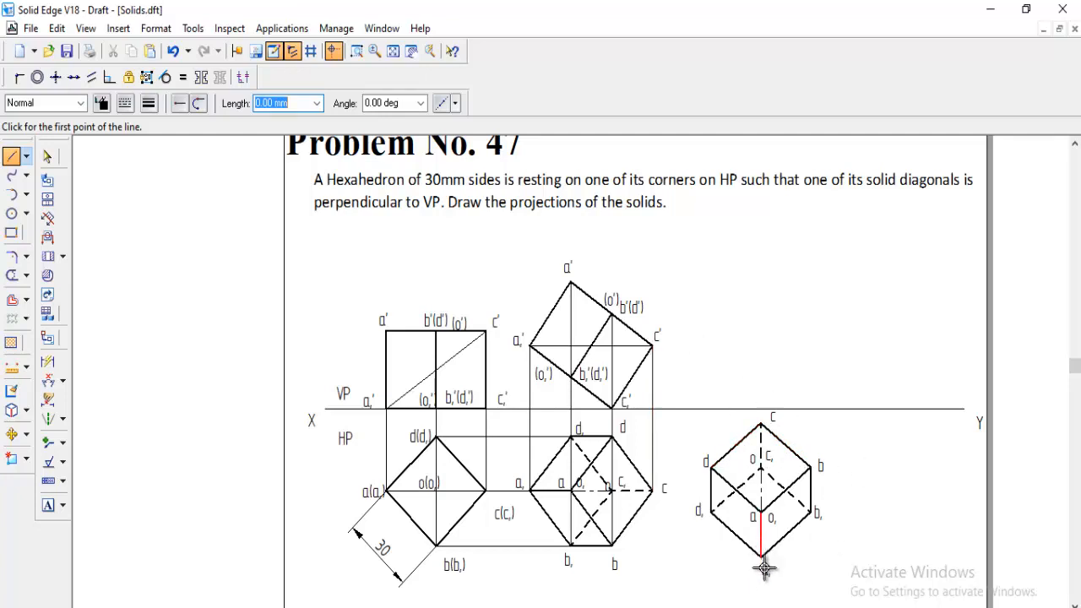
pyautogui.click(761, 423)
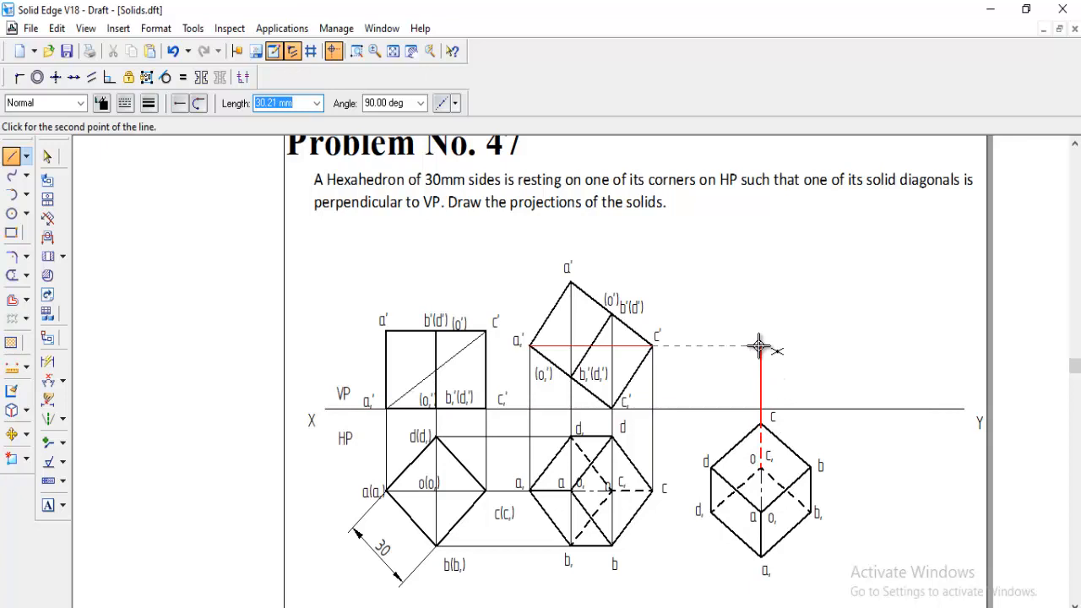
pyautogui.click(763, 344)
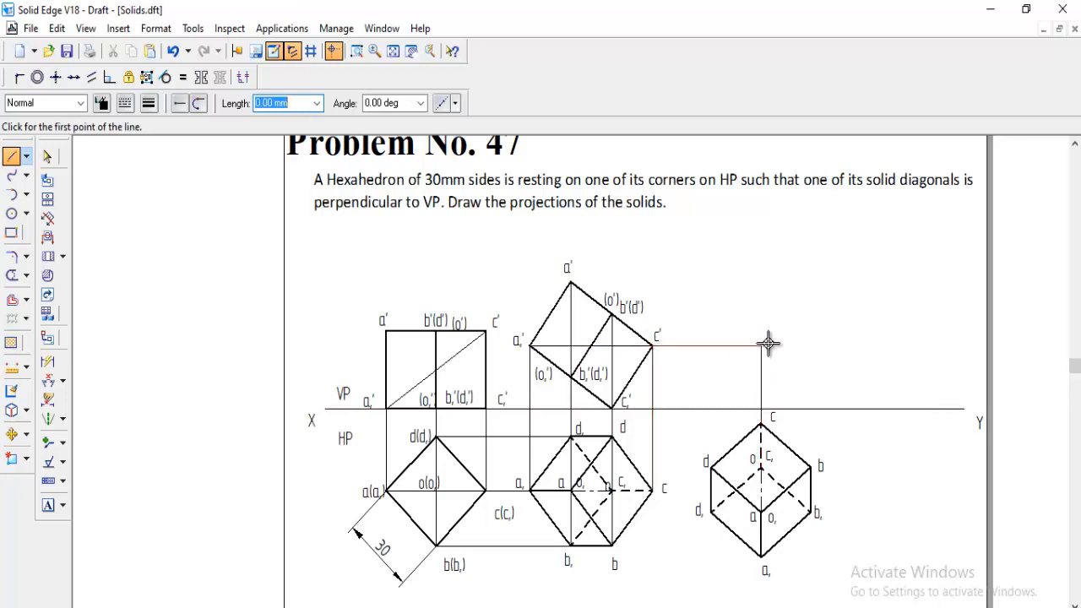
# Draw a vertical projector up from corner b of the rotated top view and a horizontal projector from b,'(d,') across past it.
pyautogui.click(810, 465)
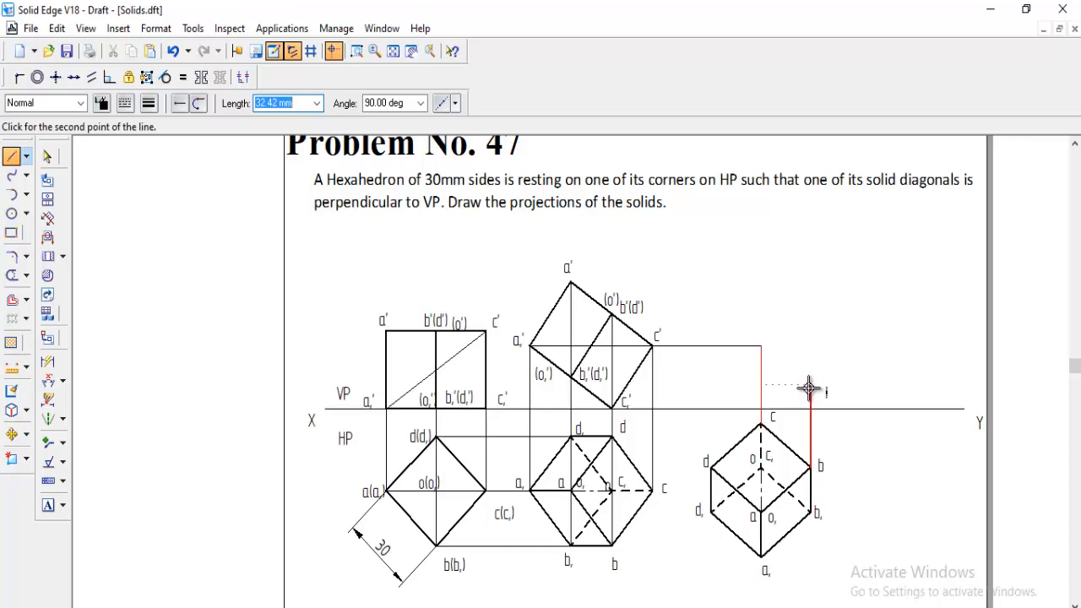
pyautogui.click(810, 392)
pyautogui.press('Escape')
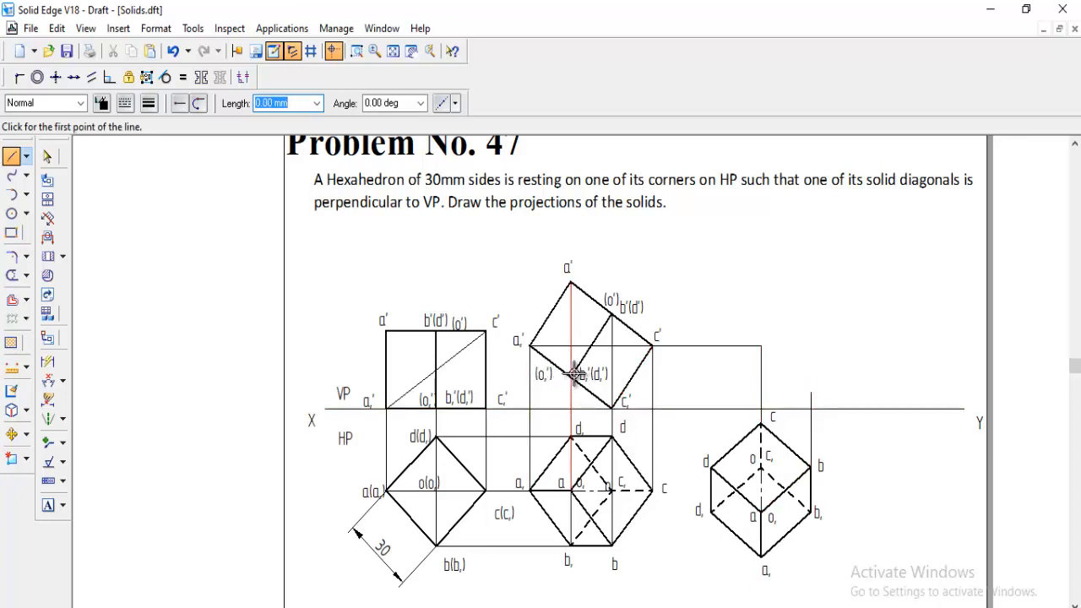
pyautogui.click(575, 376)
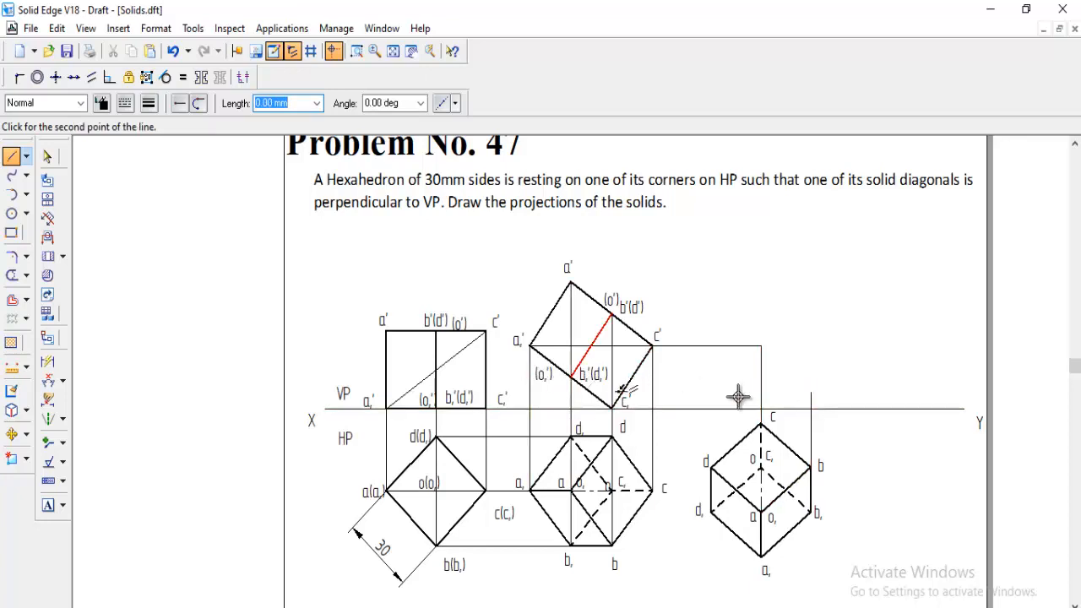
pyautogui.click(829, 378)
pyautogui.press('Escape')
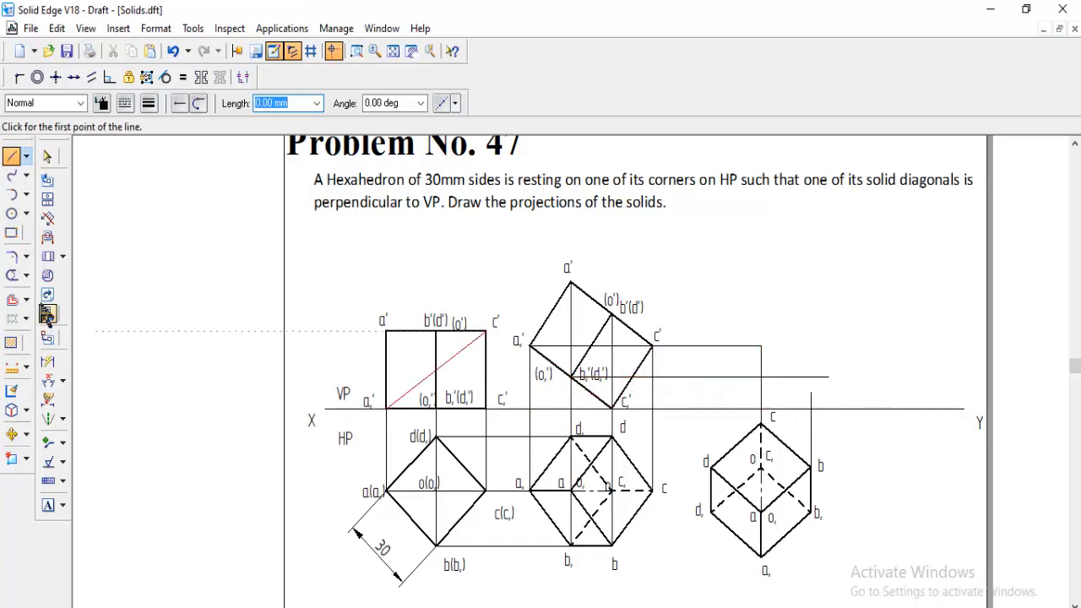
# Extend the vertical projector from b to the b,'(d,') horizontal projector and trim the overhang beyond their intersection.
pyautogui.click(26, 276)
pyautogui.click(110, 319)
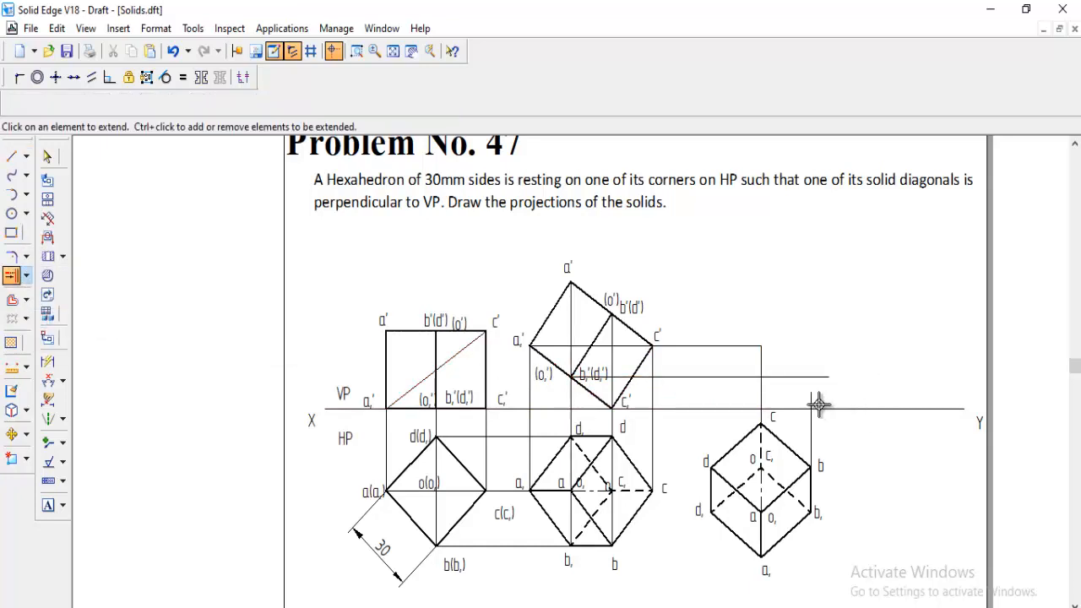
pyautogui.click(813, 422)
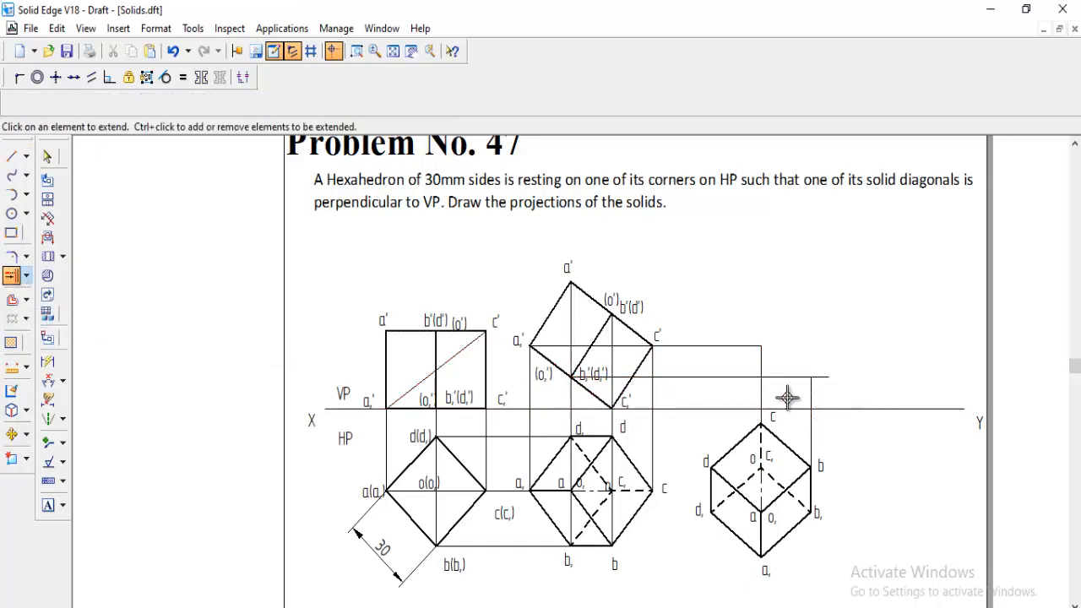
pyautogui.click(26, 275)
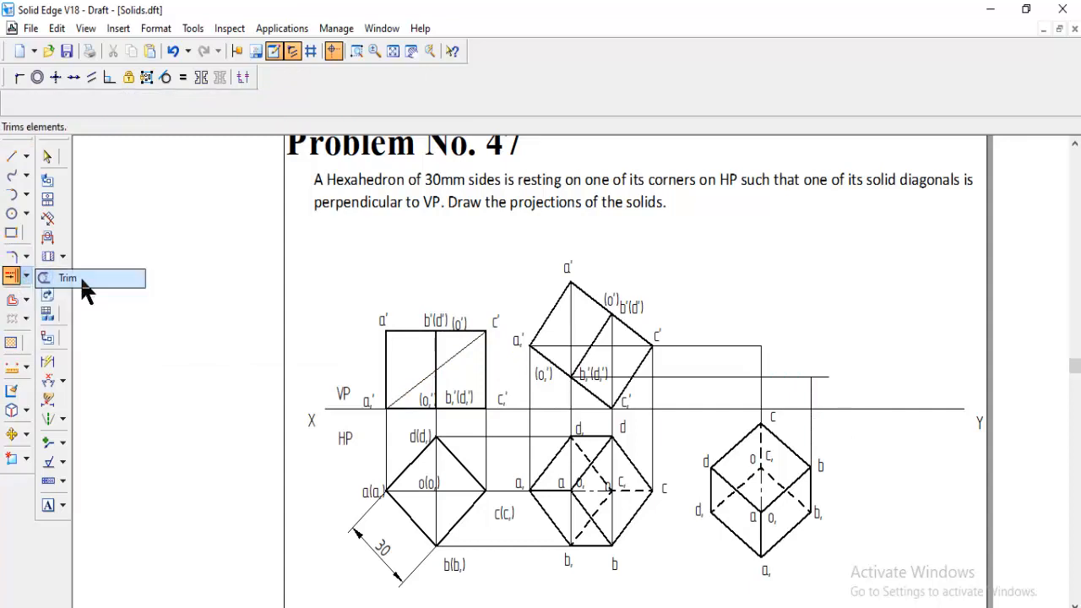
pyautogui.click(80, 280)
pyautogui.moveTo(823, 378); pyautogui.dragTo(850, 387)
# Draw a vertical projector from corner d of the rotated top view up to the b,'(d,') horizontal projector.
pyautogui.click(11, 157)
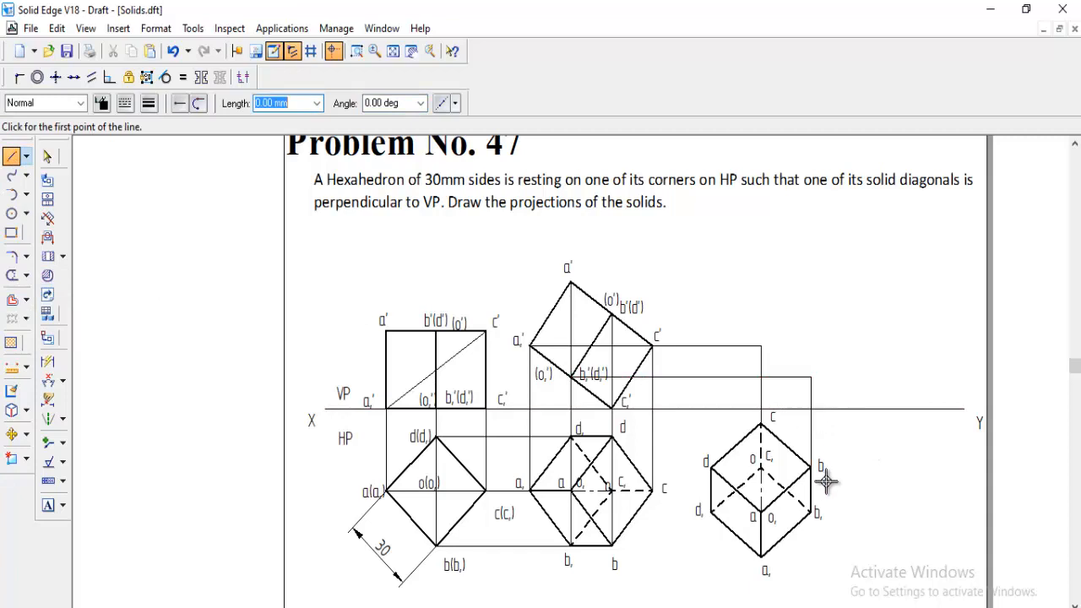
pyautogui.click(761, 425)
pyautogui.click(710, 465)
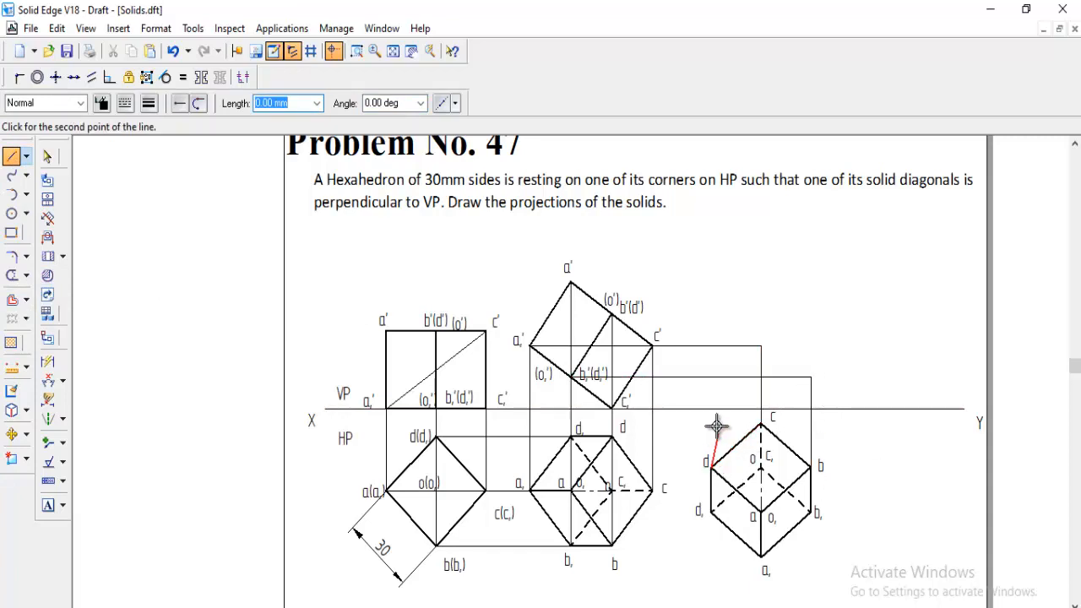
pyautogui.click(712, 377)
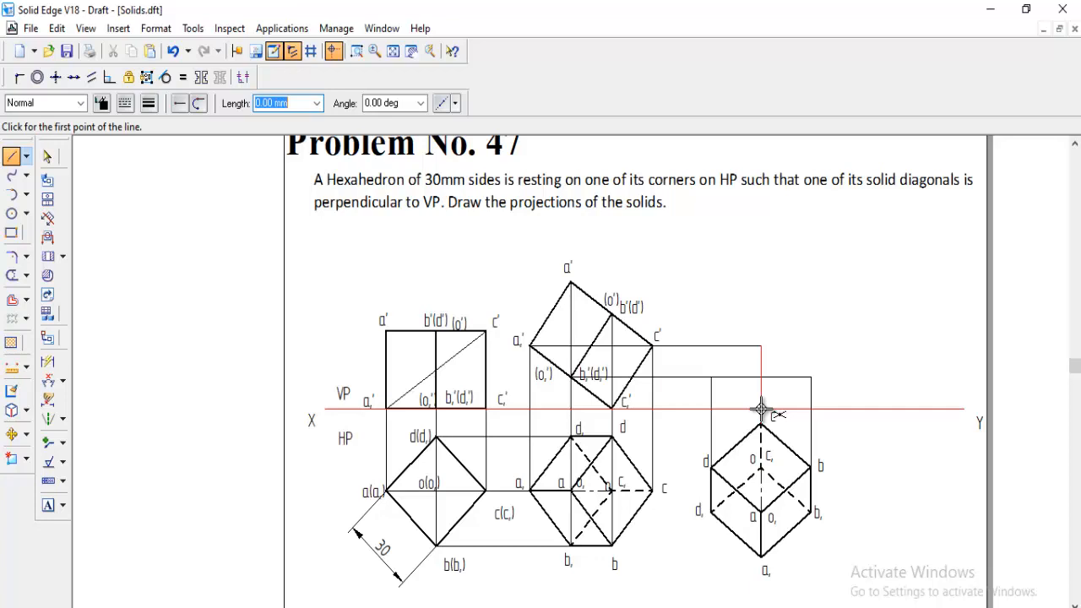
# Label the projected base points c,', b,', d,', a,' and o,' in the final front view, replacing the misplaced a, label.
pyautogui.click(48, 505)
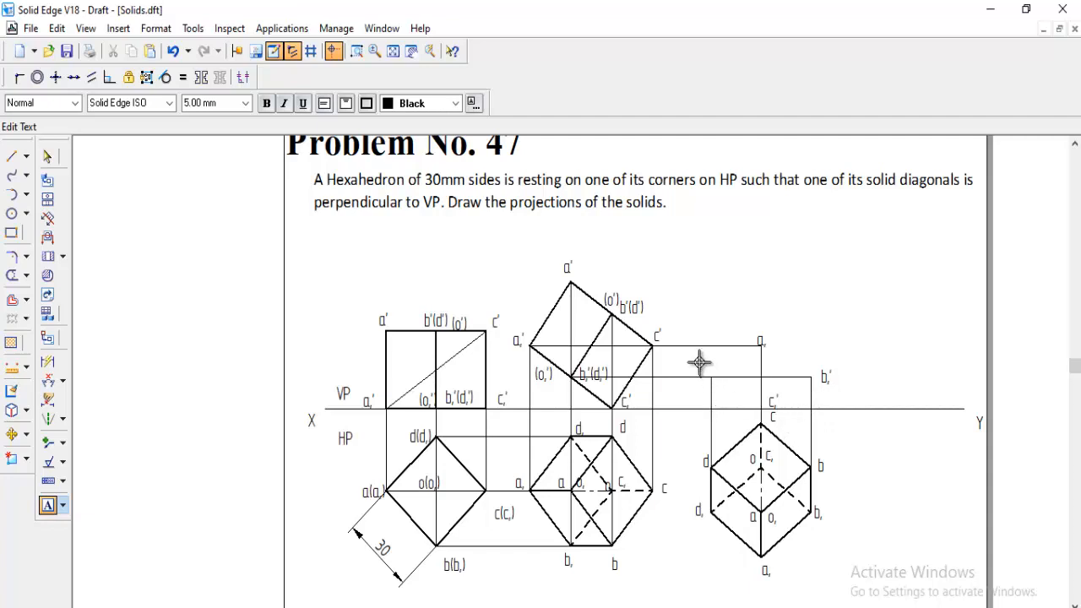
pyautogui.click(47, 156)
pyautogui.click(751, 329)
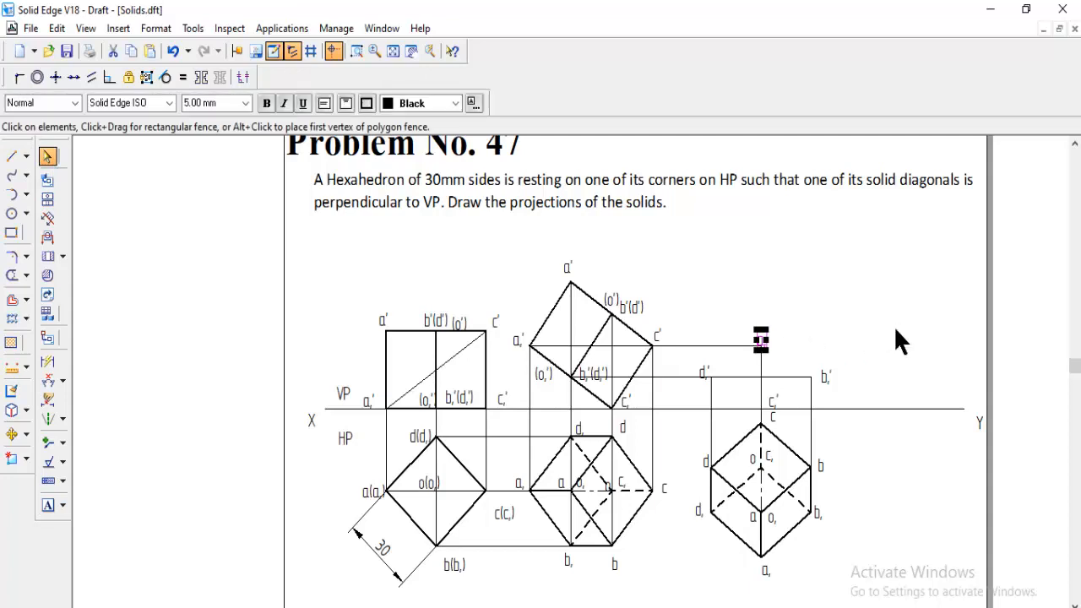
pyautogui.click(47, 505)
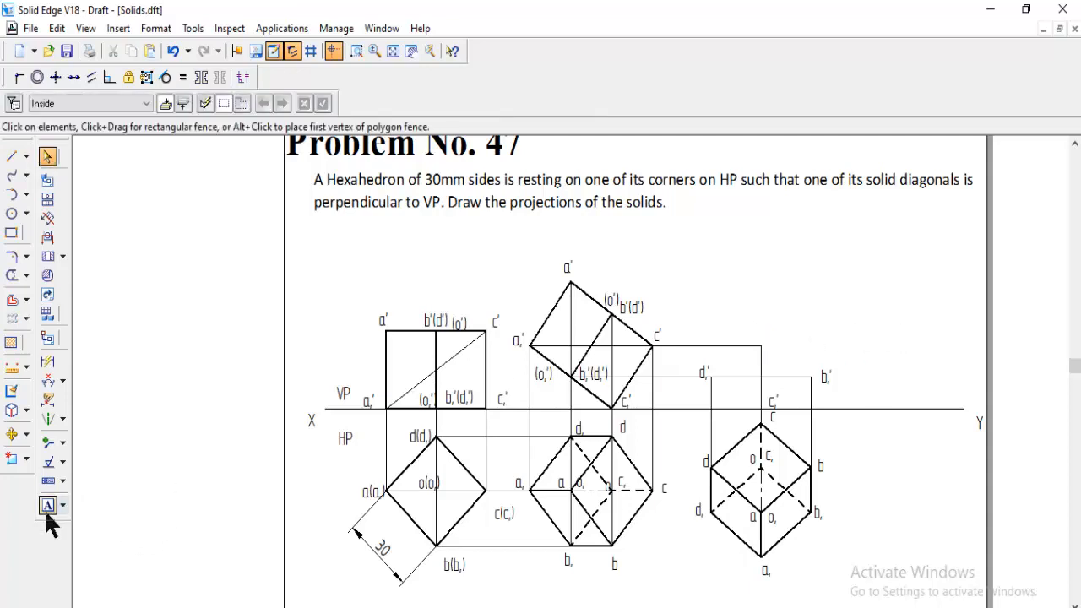
pyautogui.click(744, 332)
pyautogui.write('a,')
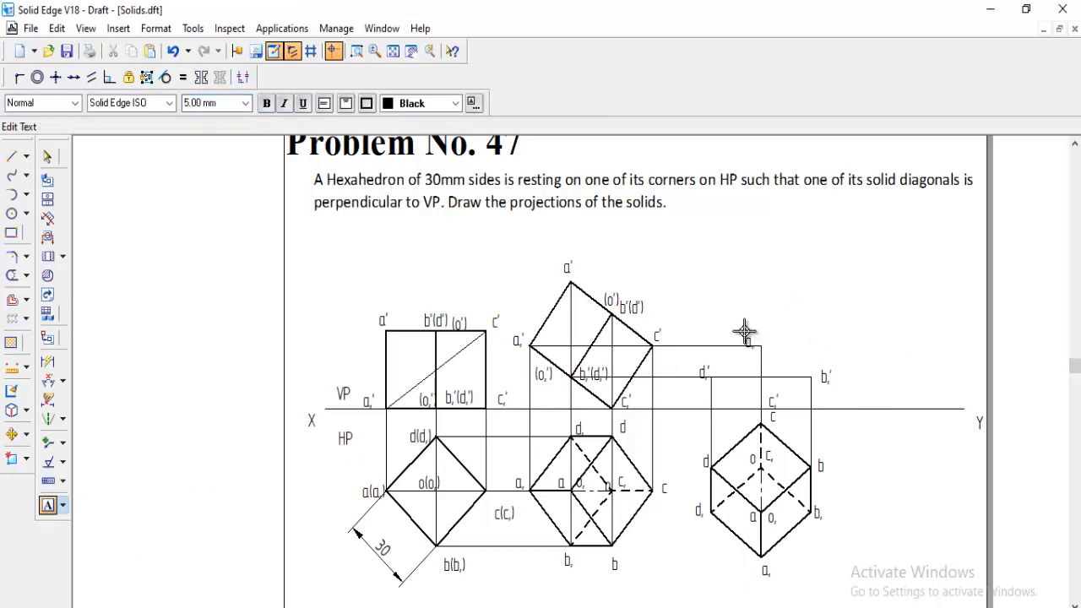
pyautogui.write("'")
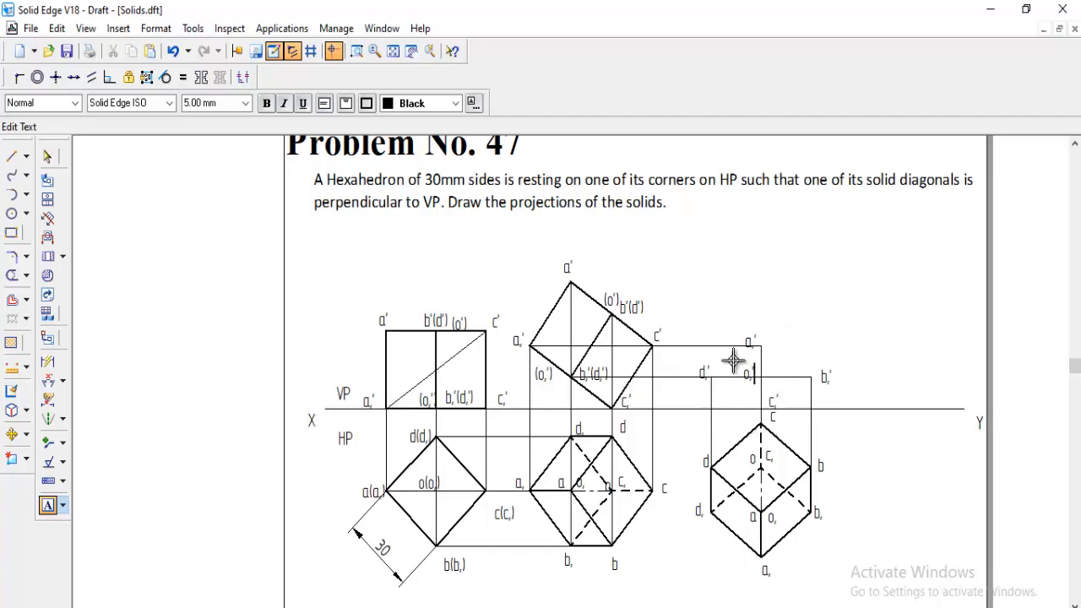
# Draw a vertical projector from a,' up to the level of a' and a horizontal projector joining it to a' of the tilted front view.
pyautogui.click(12, 156)
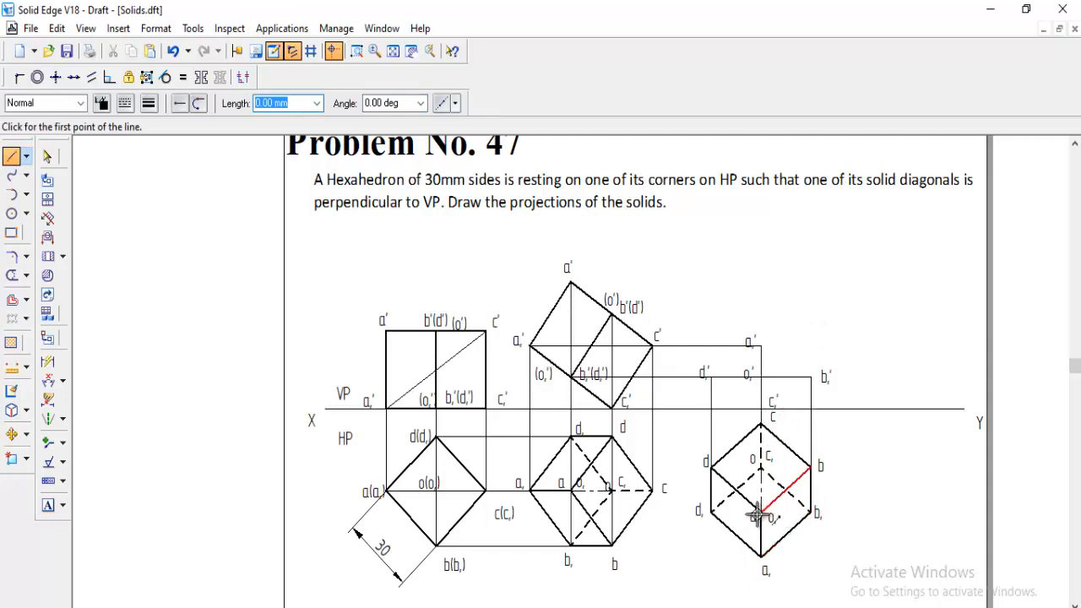
pyautogui.click(761, 345)
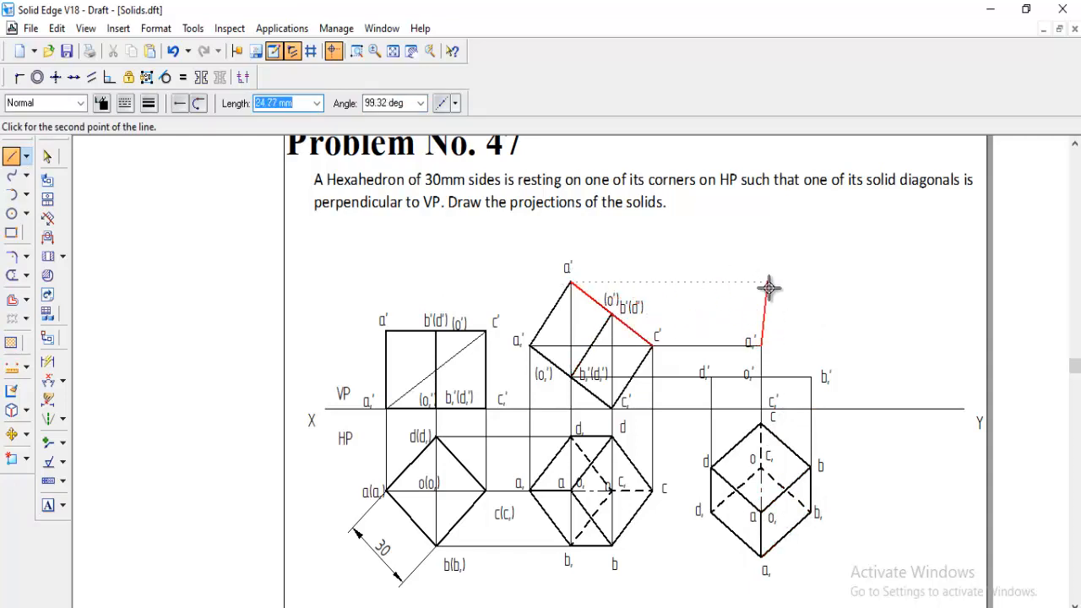
pyautogui.click(761, 282)
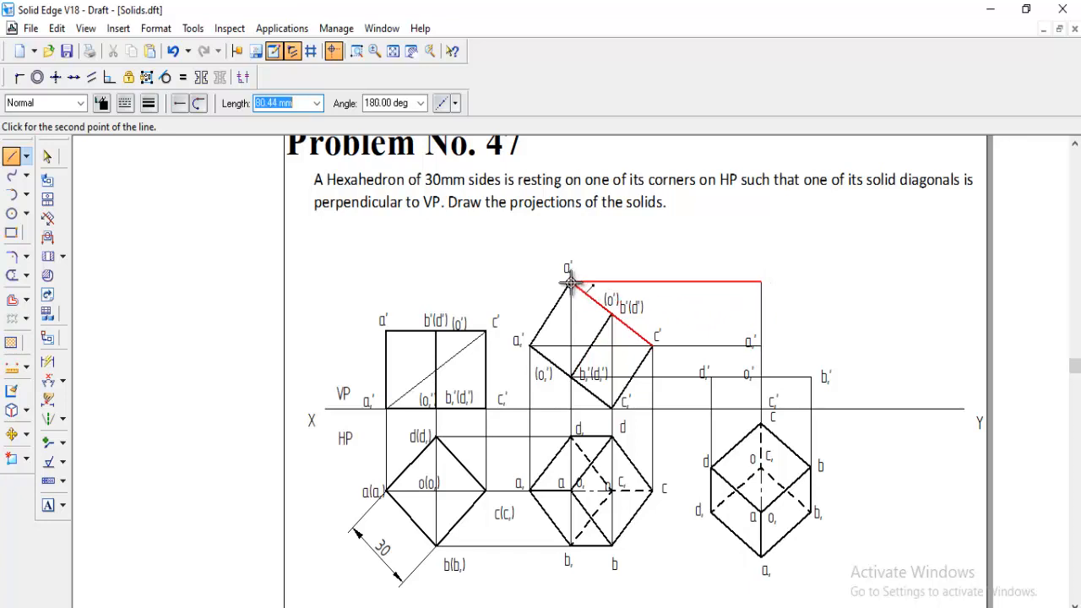
pyautogui.click(570, 282)
pyautogui.rightClick(675, 239)
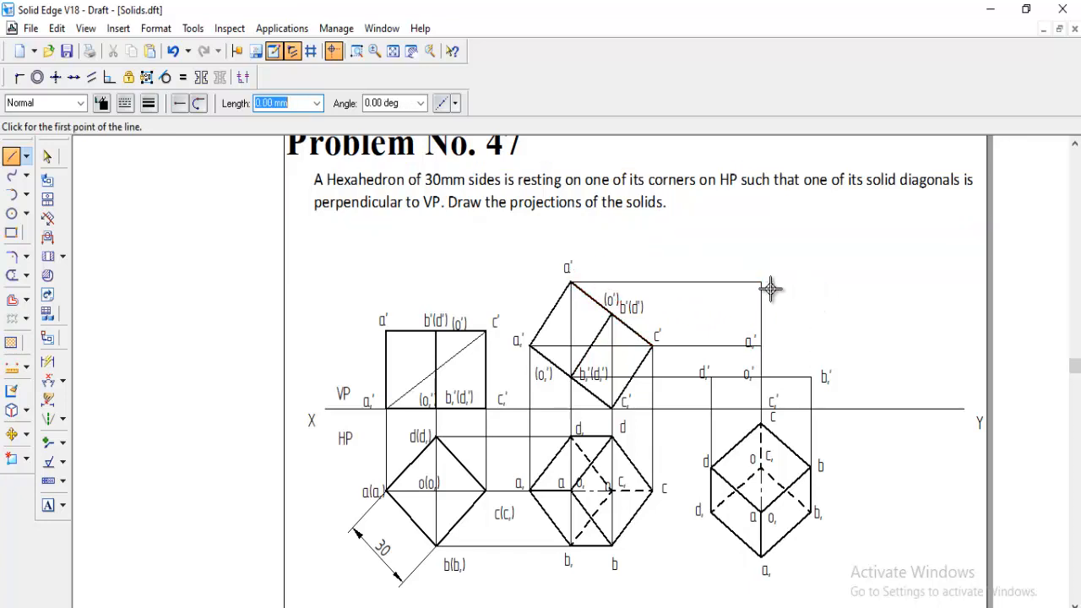
# Draw vertical projectors from b,' and d,' up to the b'(d') level, with a horizontal projector from b'(d') joining them.
pyautogui.click(812, 378)
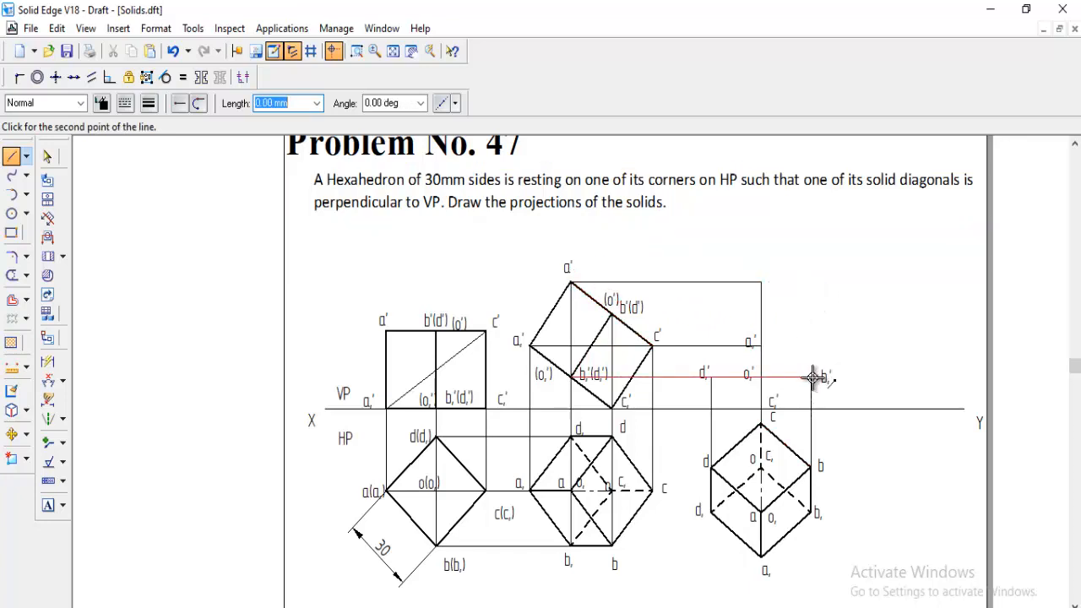
pyautogui.click(809, 313)
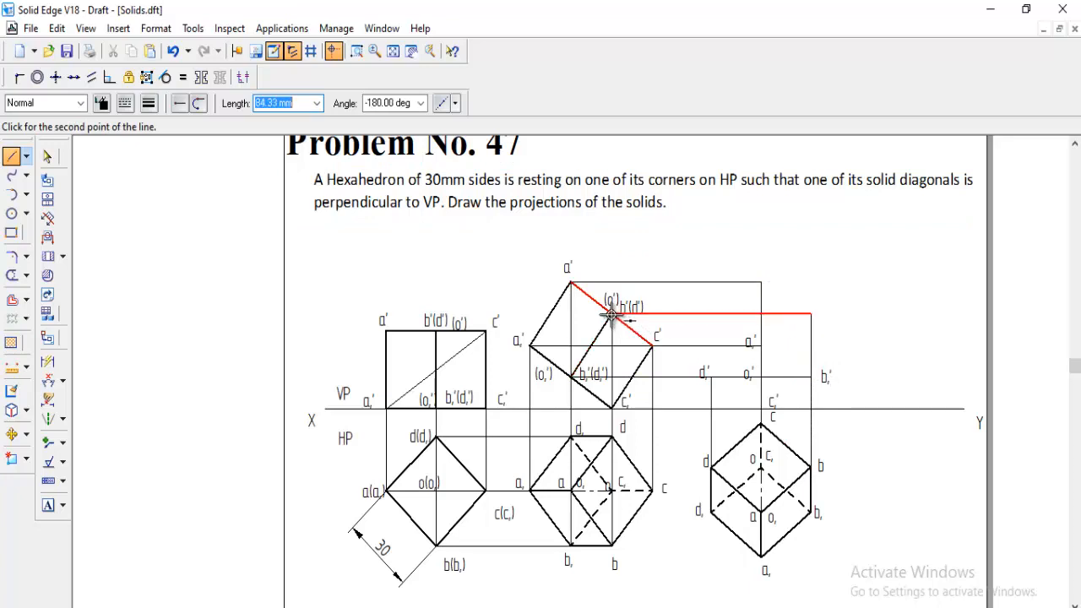
pyautogui.click(764, 313)
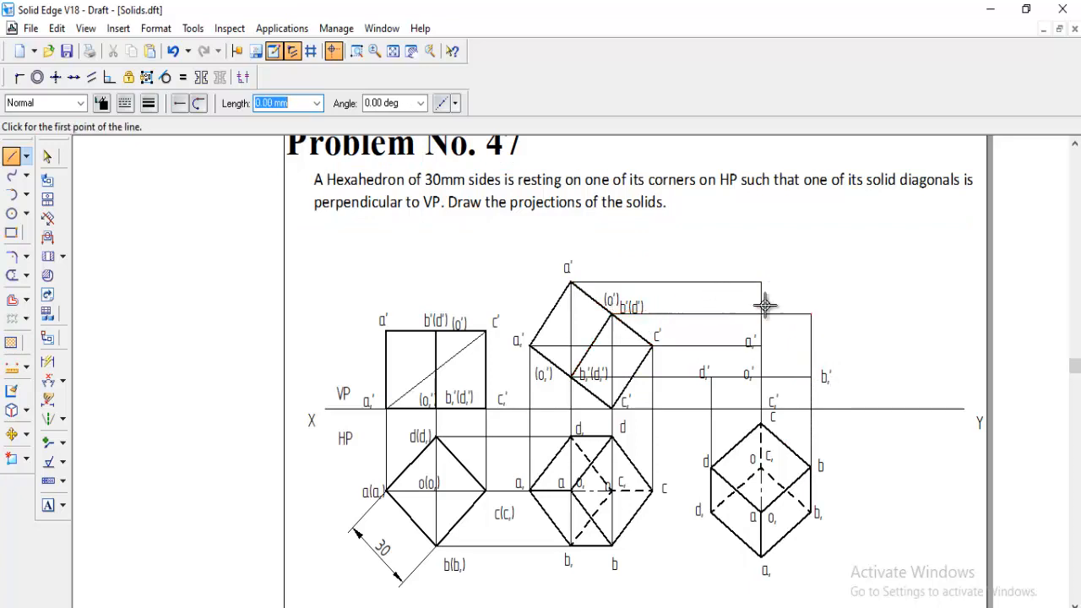
pyautogui.click(763, 422)
pyautogui.click(761, 346)
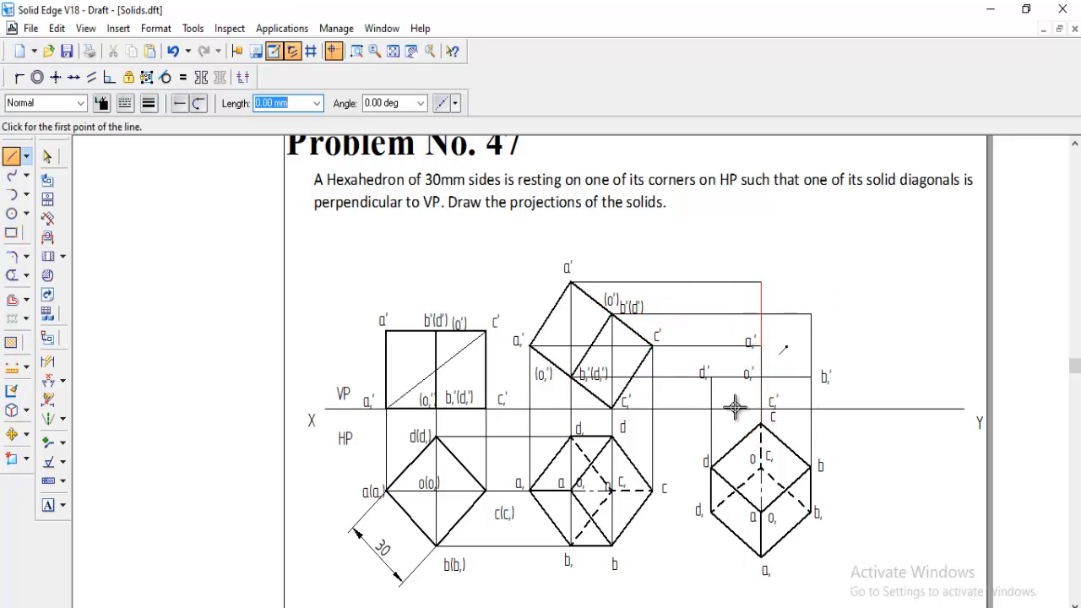
pyautogui.click(712, 374)
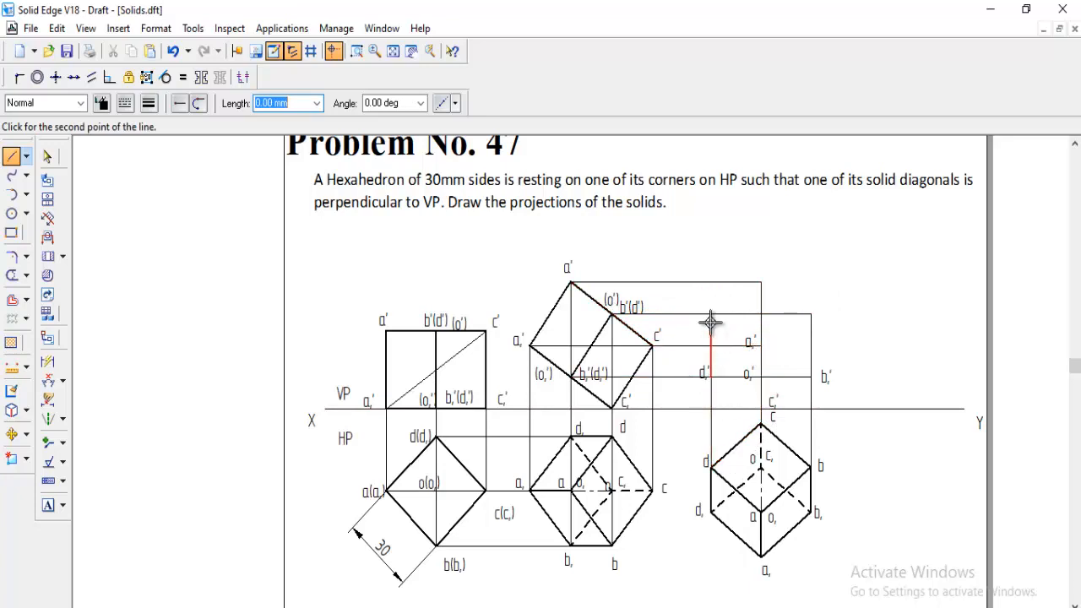
pyautogui.click(711, 314)
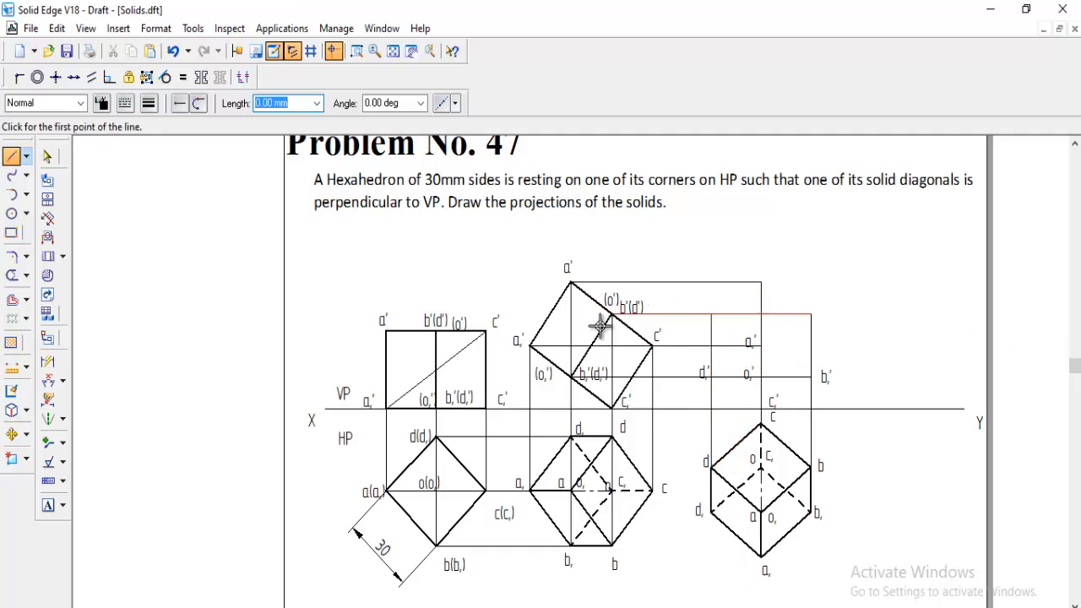
# Label the projected upper points a', b', d', o' and c' in the final front view.
pyautogui.click(48, 505)
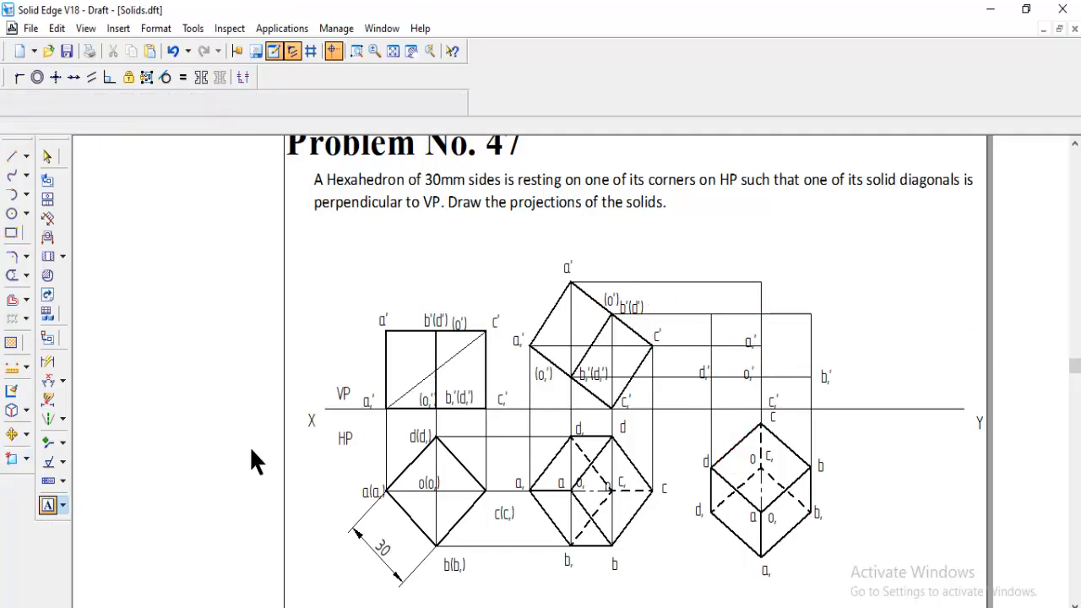
pyautogui.click(746, 259)
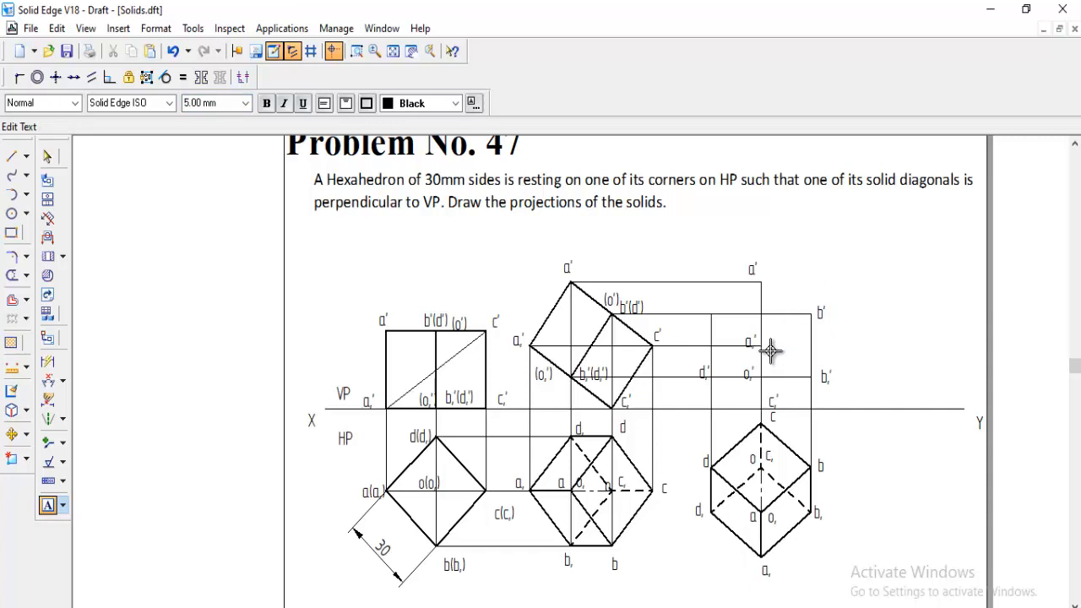
pyautogui.press('BackSpace')
pyautogui.write('c')
# Draw the base rhombus a,'-b,'-c,'-d,' in the final front view with Visible style lines.
pyautogui.click(12, 156)
pyautogui.click(80, 102)
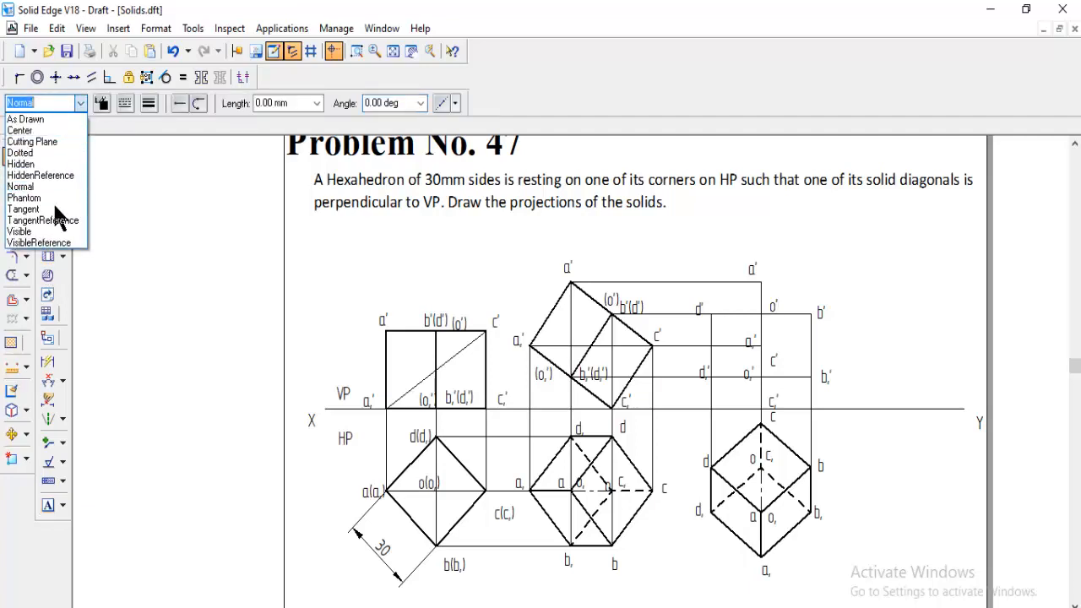
pyautogui.click(38, 242)
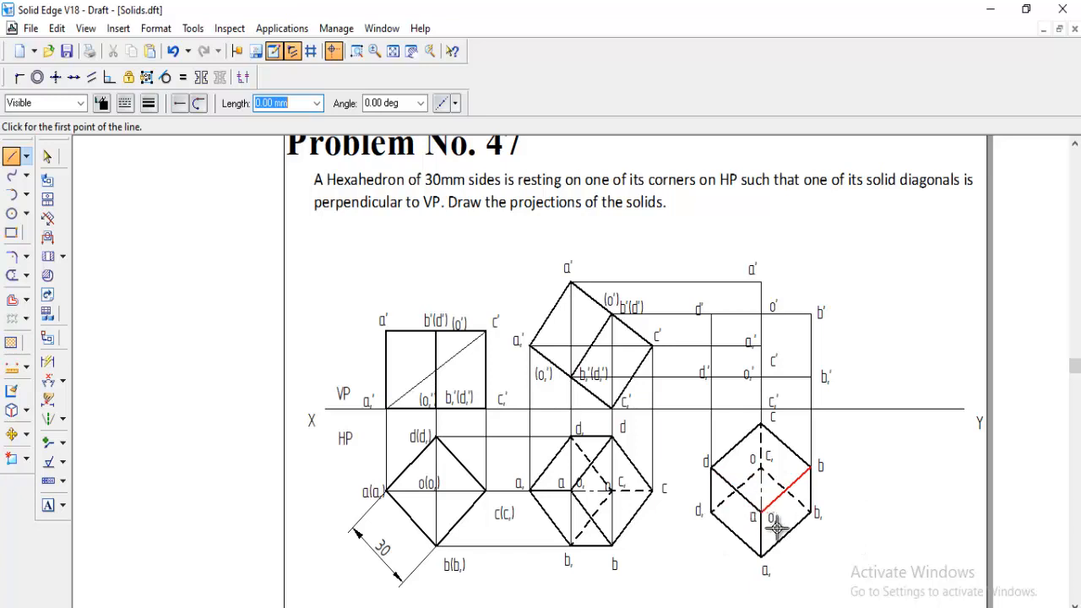
pyautogui.click(761, 345)
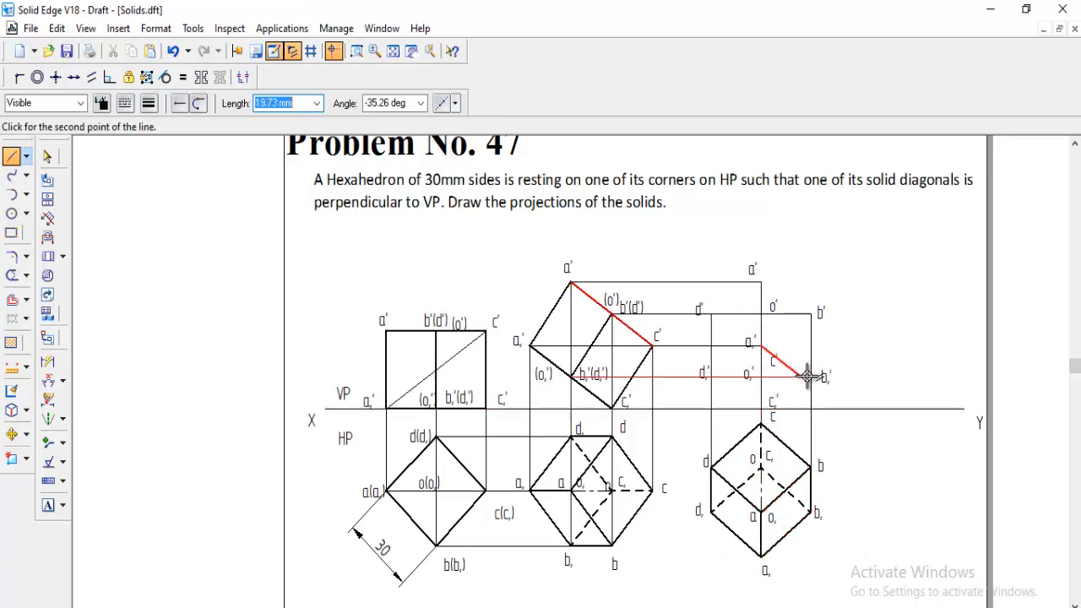
pyautogui.click(811, 376)
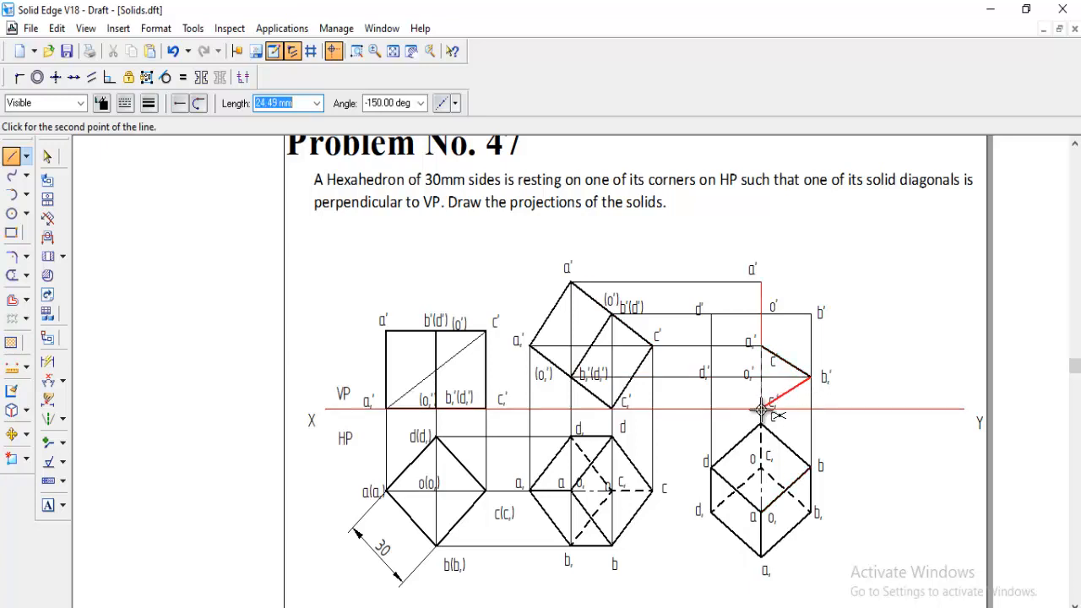
pyautogui.click(762, 408)
pyautogui.click(712, 376)
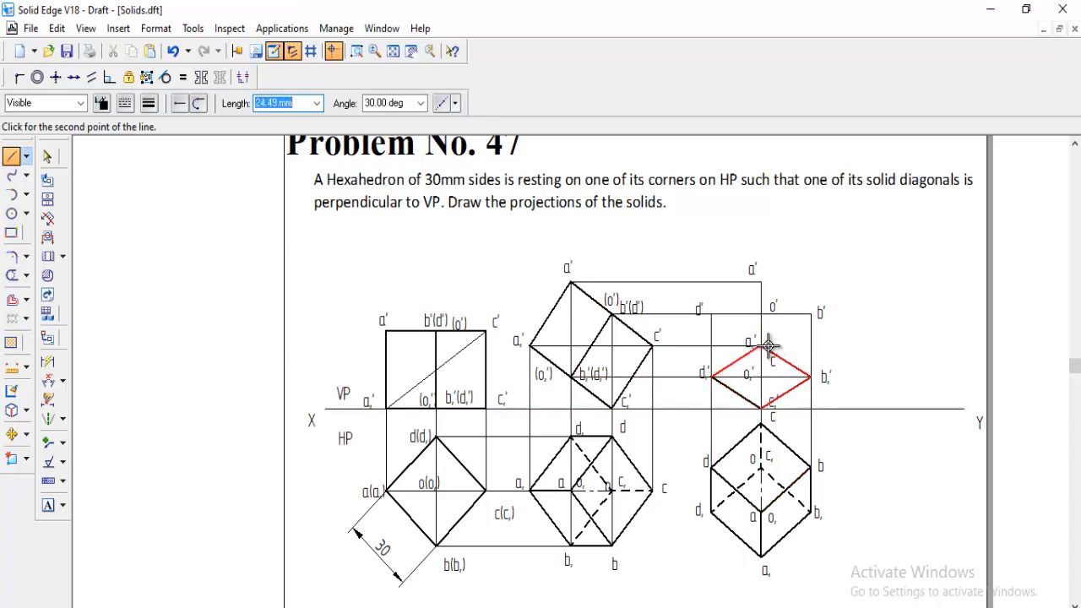
pyautogui.click(762, 344)
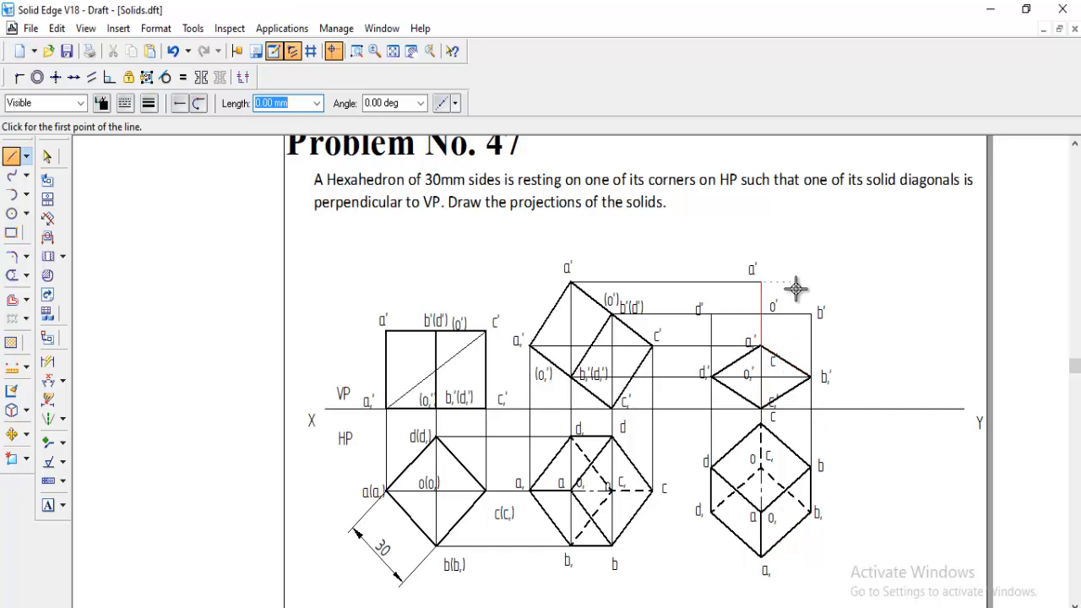
# Draw the visible edges from a,' up to a' and from d,' up to d' and on to a' in the final front view.
pyautogui.click(760, 345)
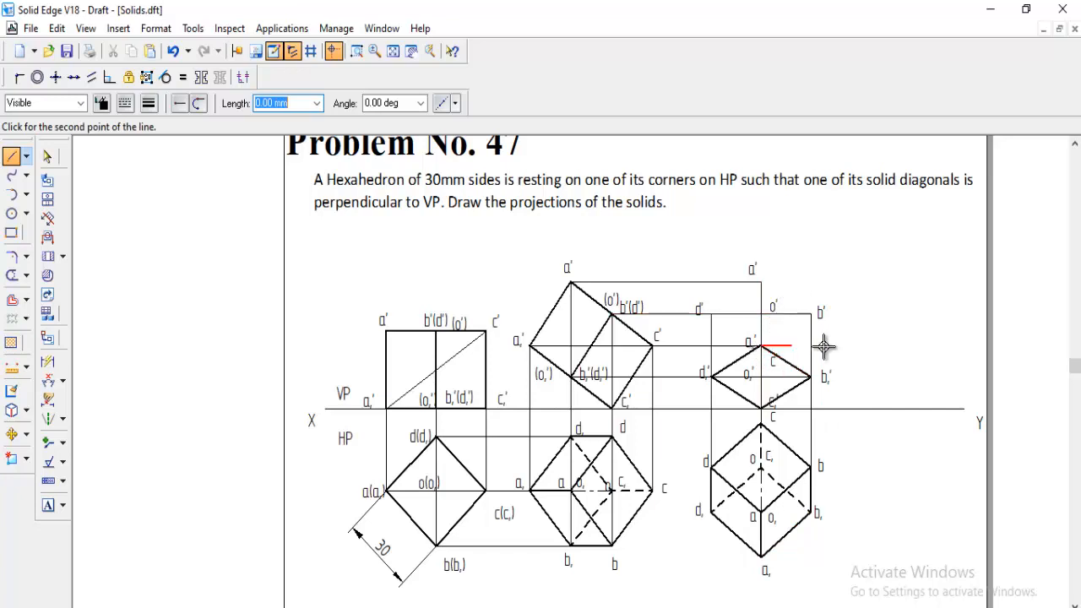
pyautogui.click(760, 281)
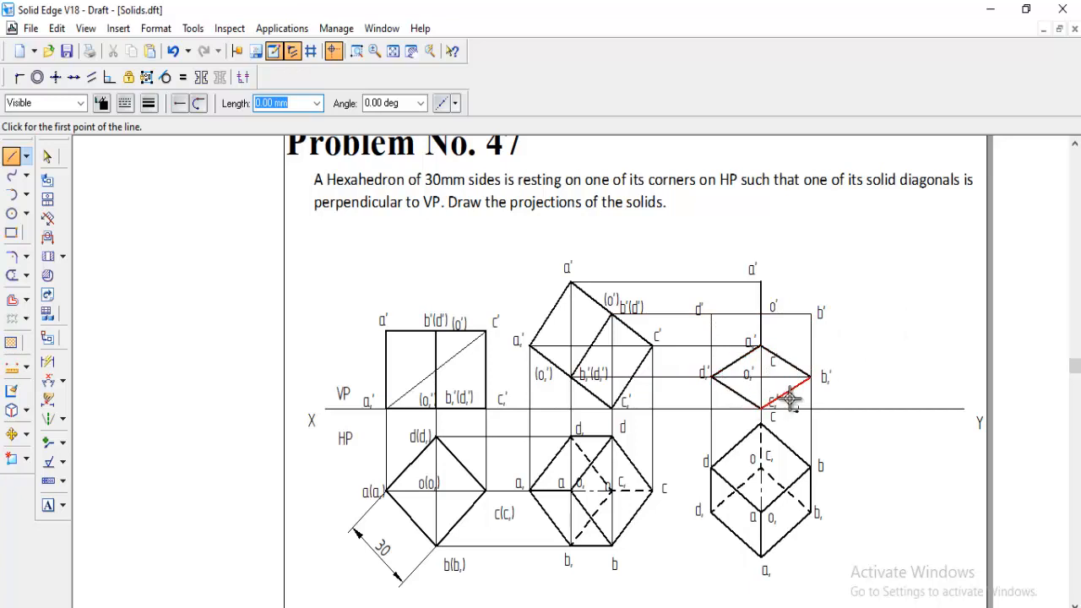
pyautogui.click(710, 376)
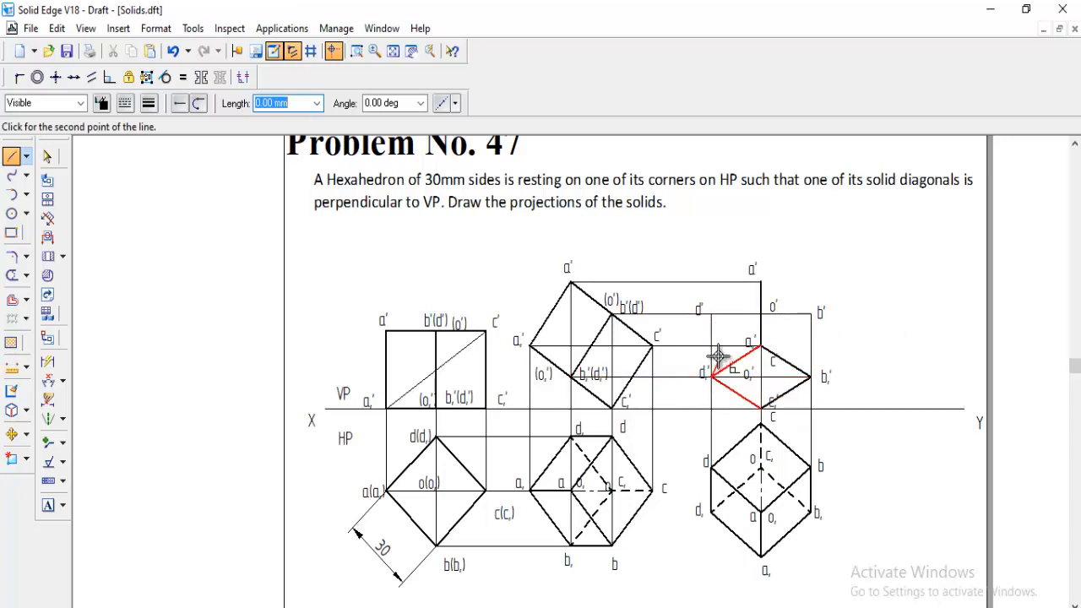
pyautogui.click(711, 314)
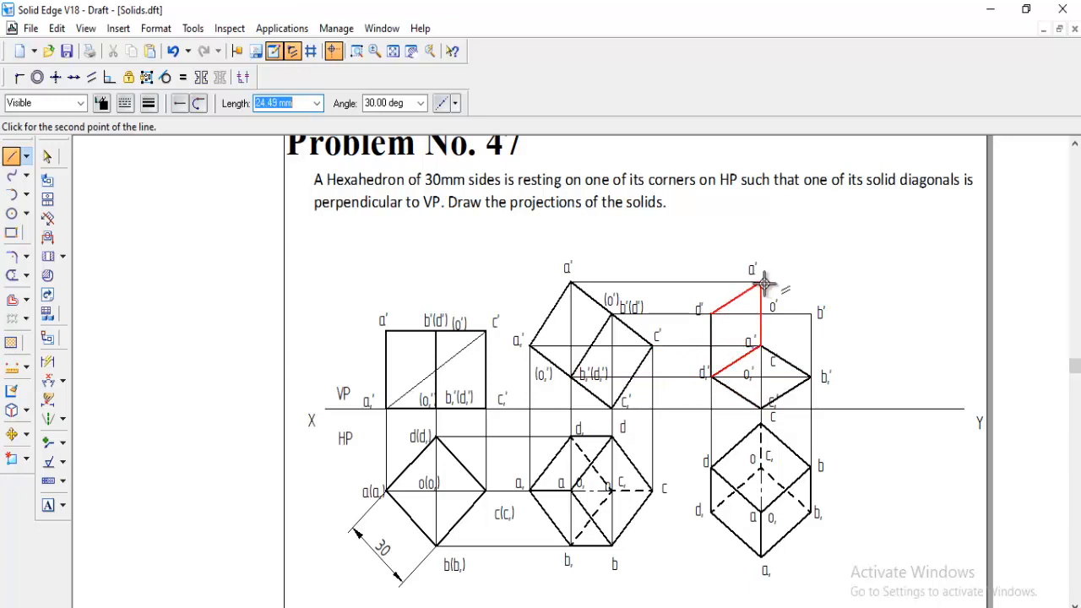
pyautogui.click(761, 282)
pyautogui.rightClick(754, 253)
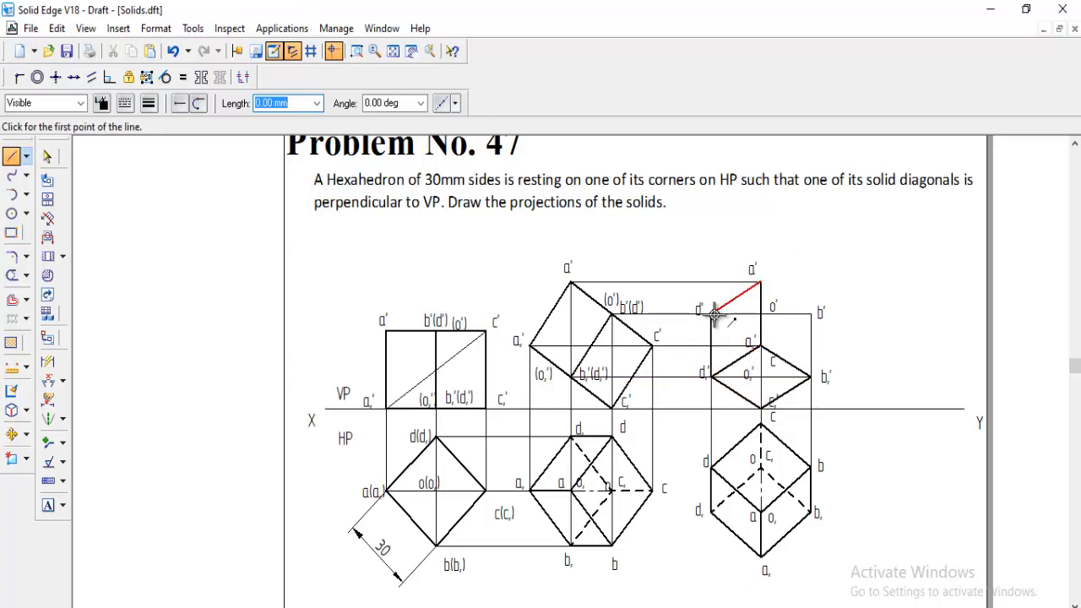
# Draw the visible edges from b,' up to b' and on to a' in the final front view.
pyautogui.click(812, 377)
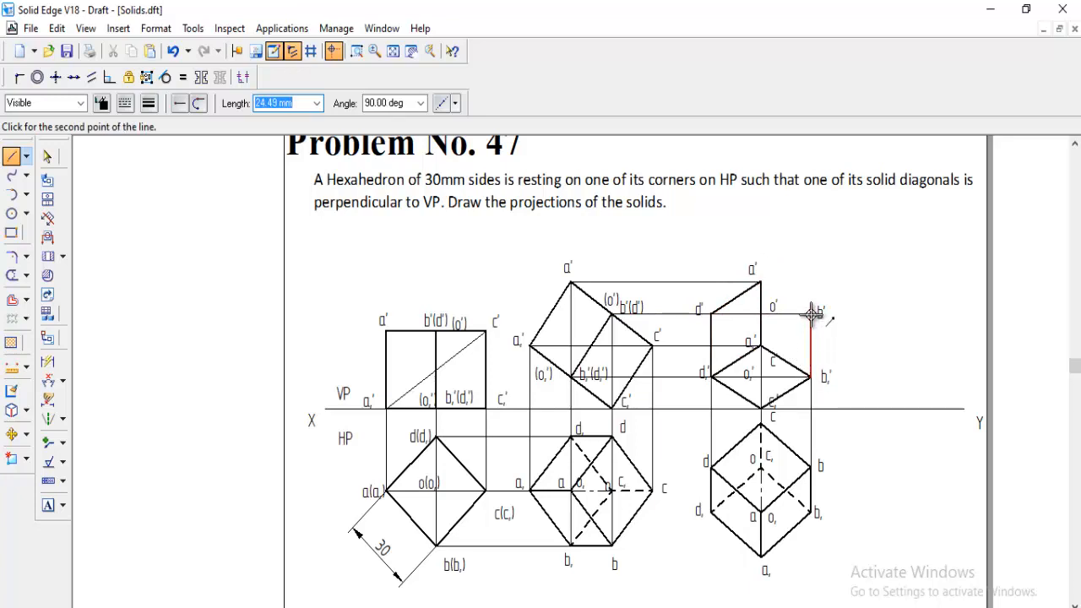
pyautogui.click(812, 312)
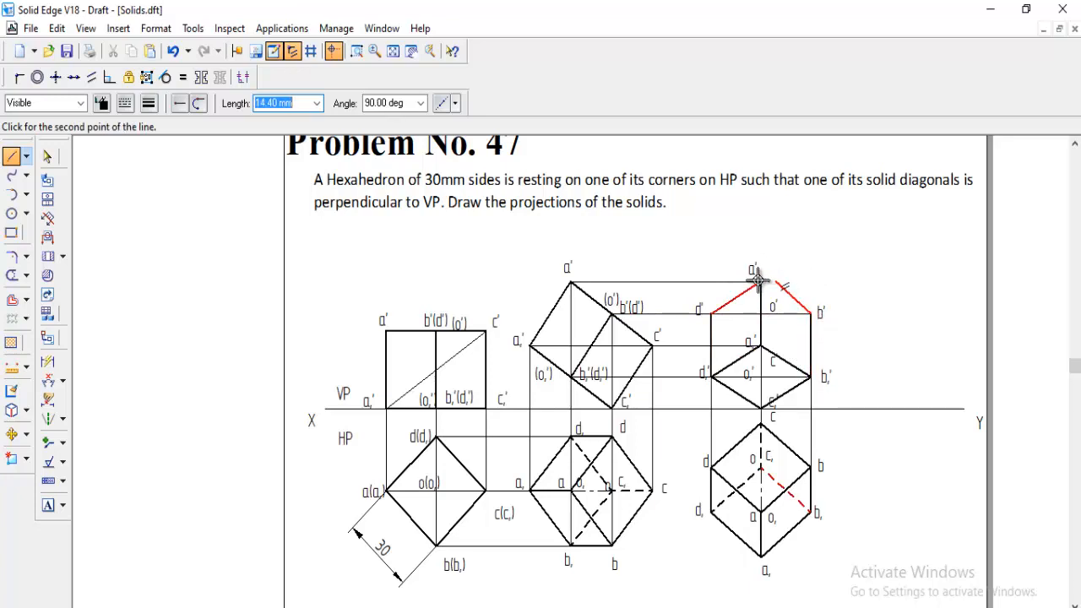
pyautogui.click(761, 282)
pyautogui.rightClick(828, 250)
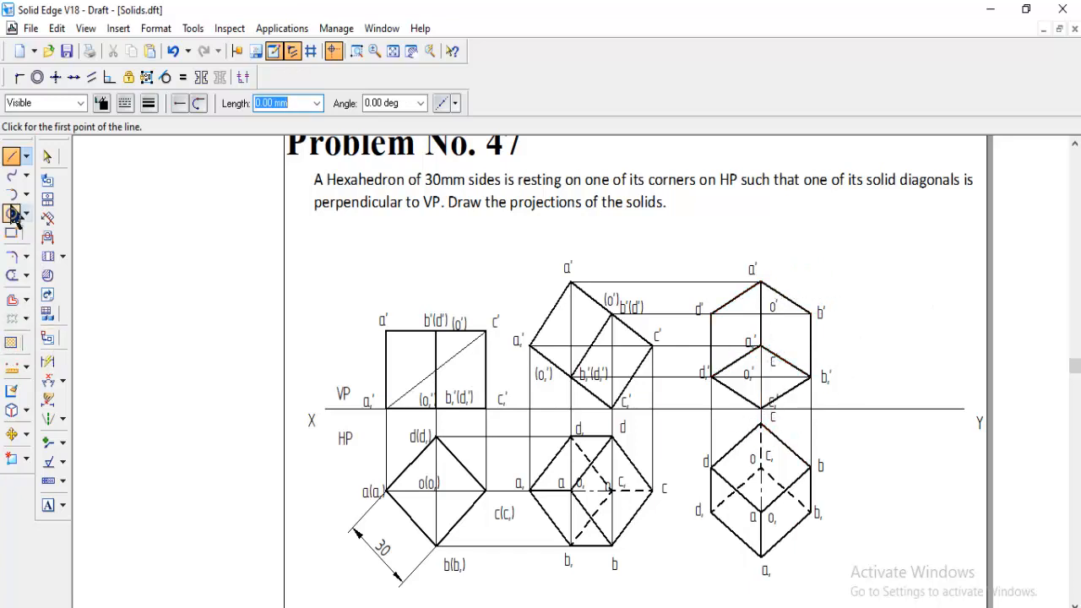
pyautogui.click(18, 276)
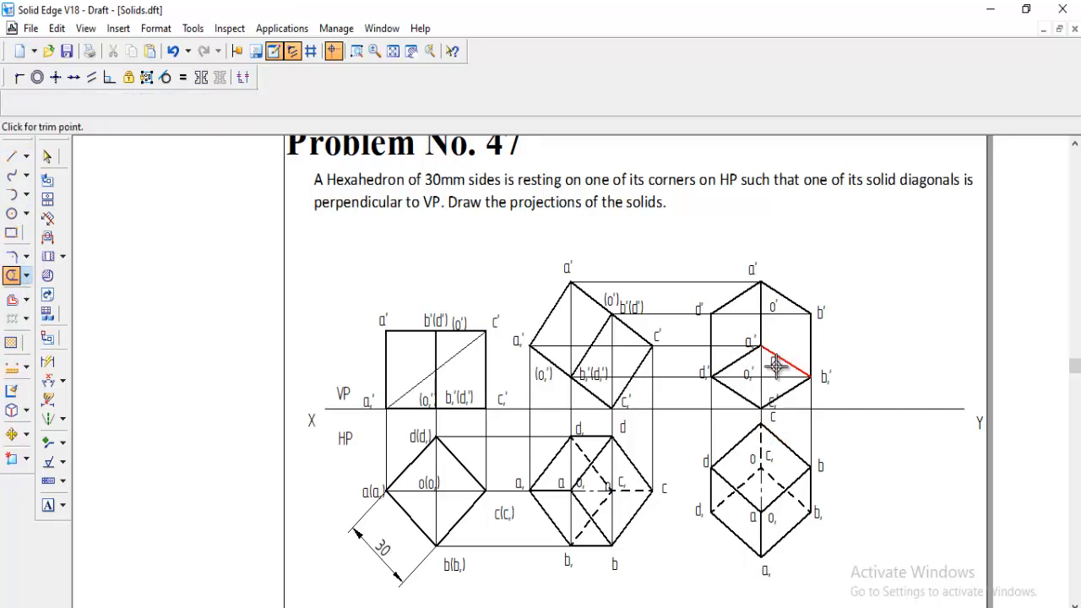
# Draw the hidden edge from c,' up to c' in the final front view using Hidden line style at 0.50 mm width.
pyautogui.click(12, 157)
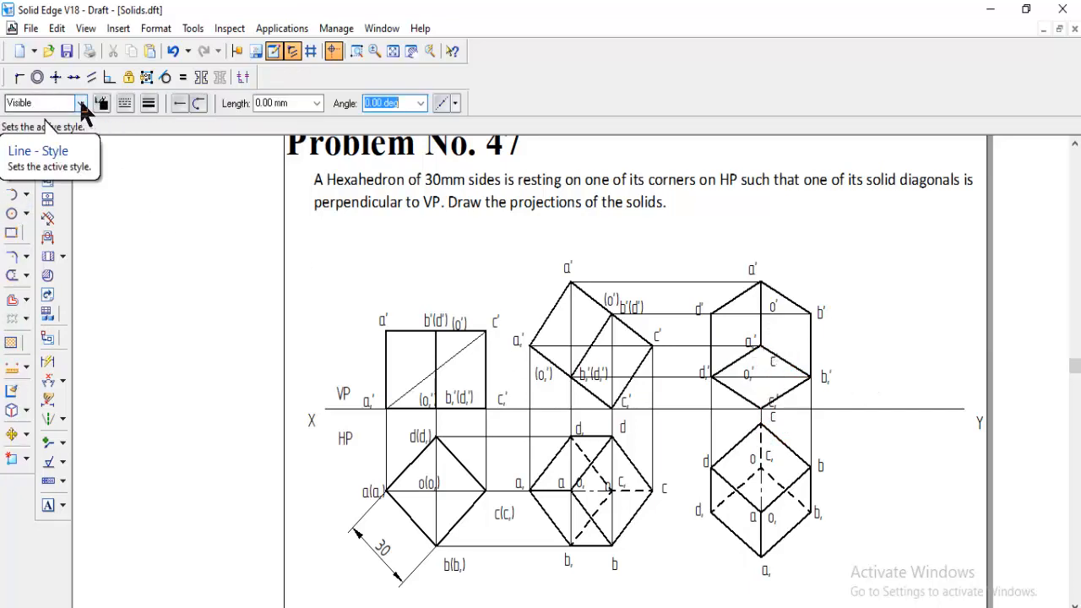
pyautogui.click(82, 103)
pyautogui.click(31, 161)
pyautogui.click(148, 103)
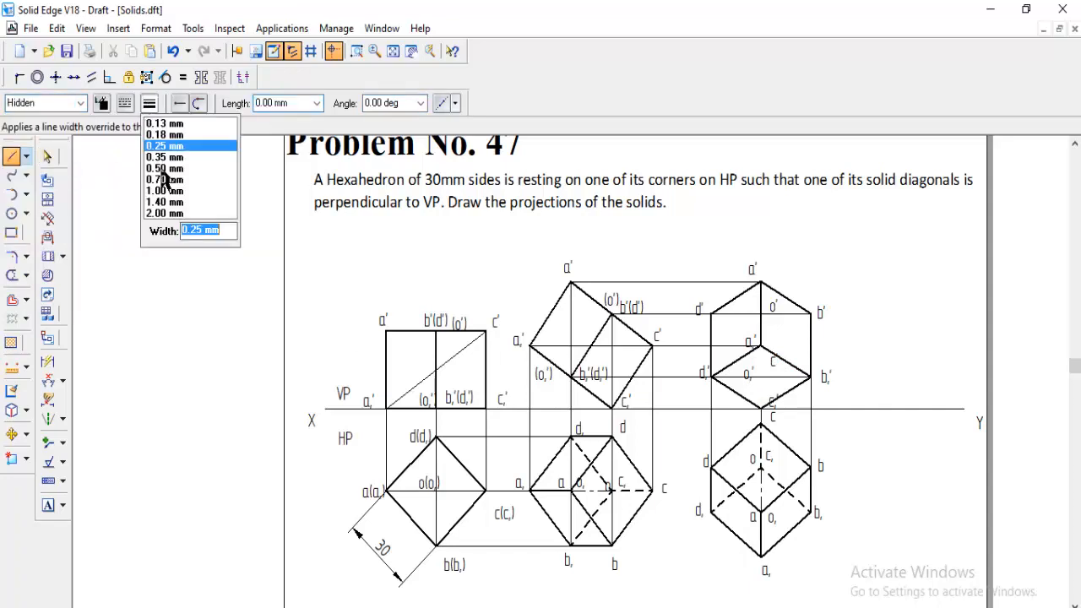
pyautogui.click(191, 166)
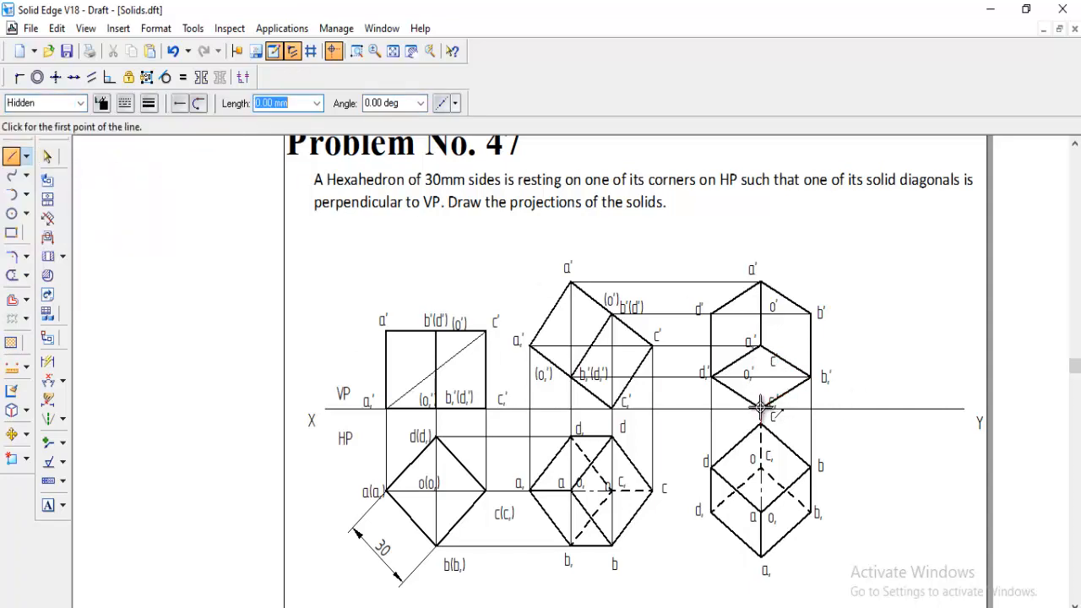
pyautogui.click(760, 345)
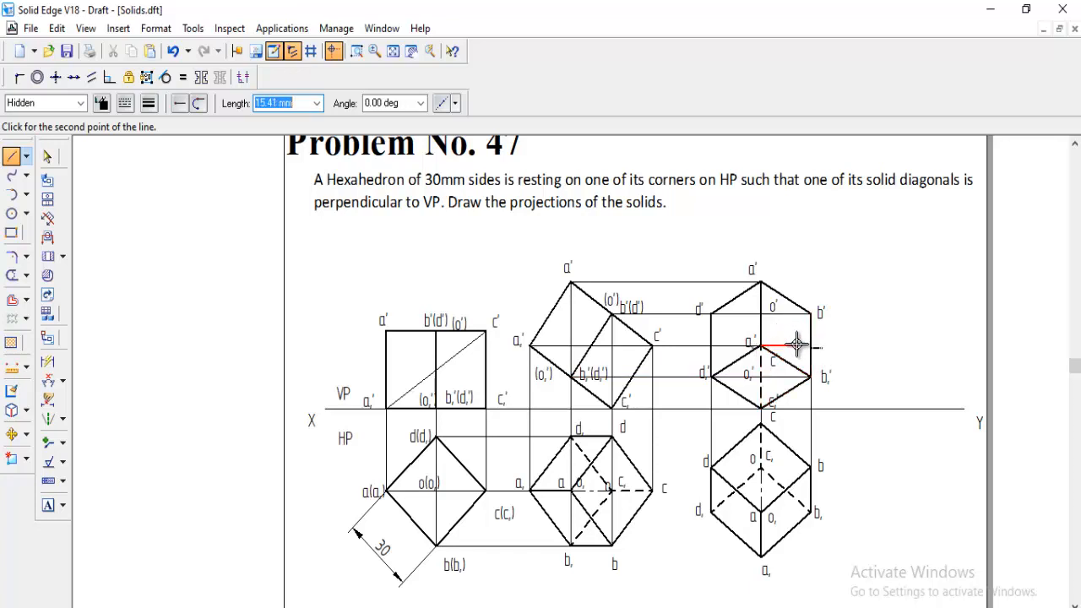
# Draw the remaining hidden edges joining d' and b' to c' in the final front view.
pyautogui.click(712, 314)
pyautogui.click(760, 344)
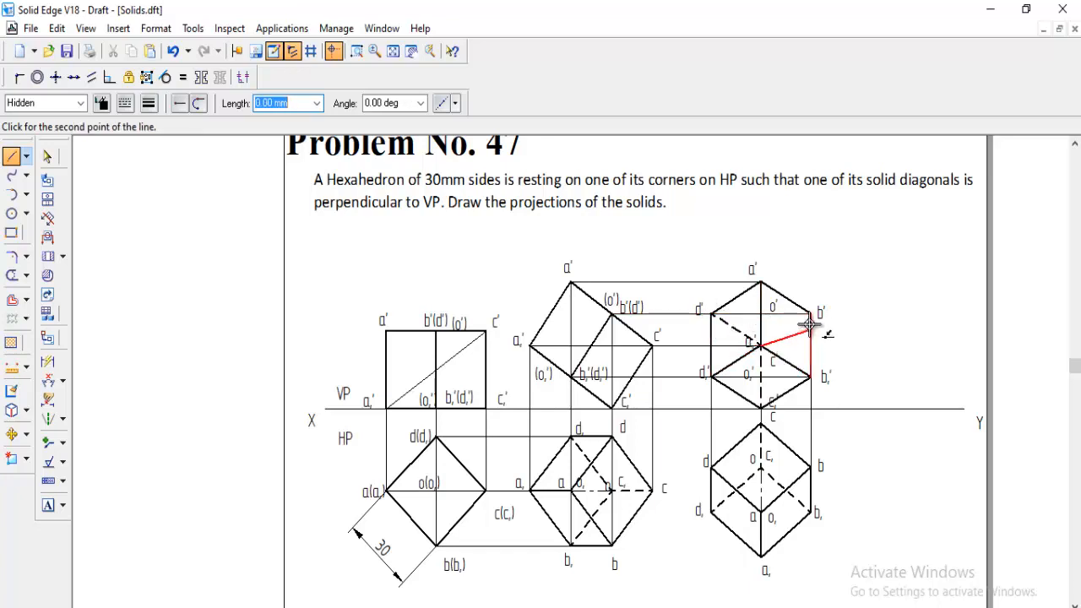
pyautogui.click(811, 313)
pyautogui.rightClick(823, 255)
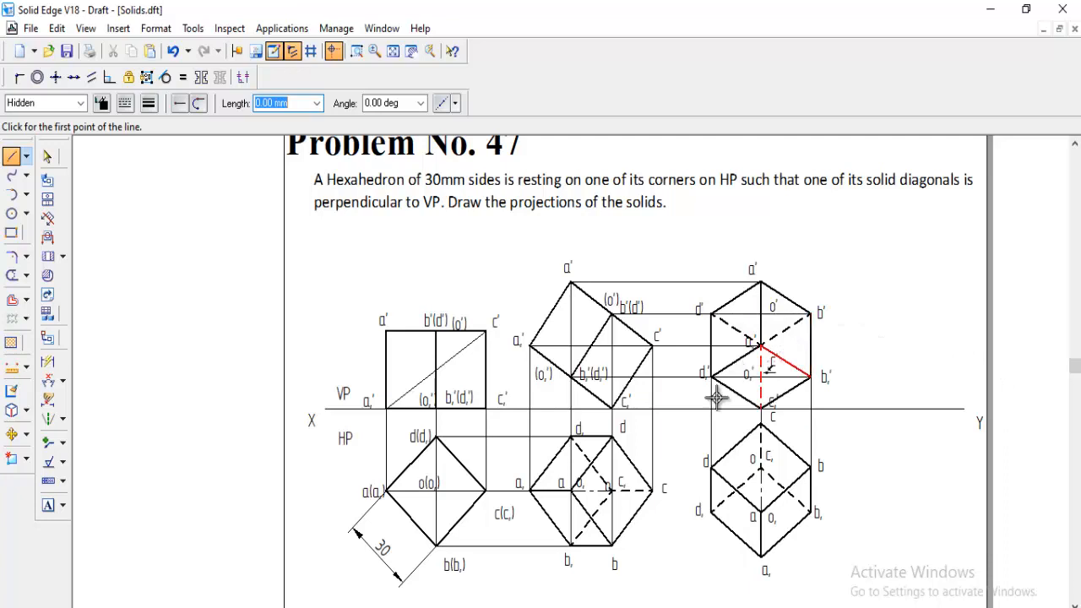
# Dimension the vertical edge a,'-a' of the first front view, placing the dimension outside the outline.
pyautogui.click(12, 436)
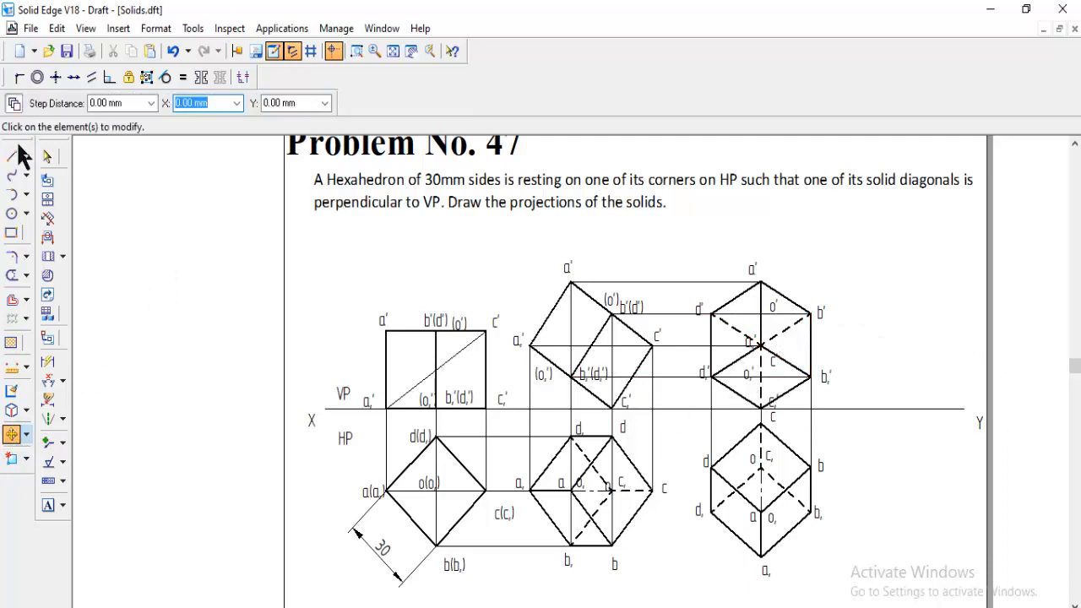
pyautogui.click(14, 103)
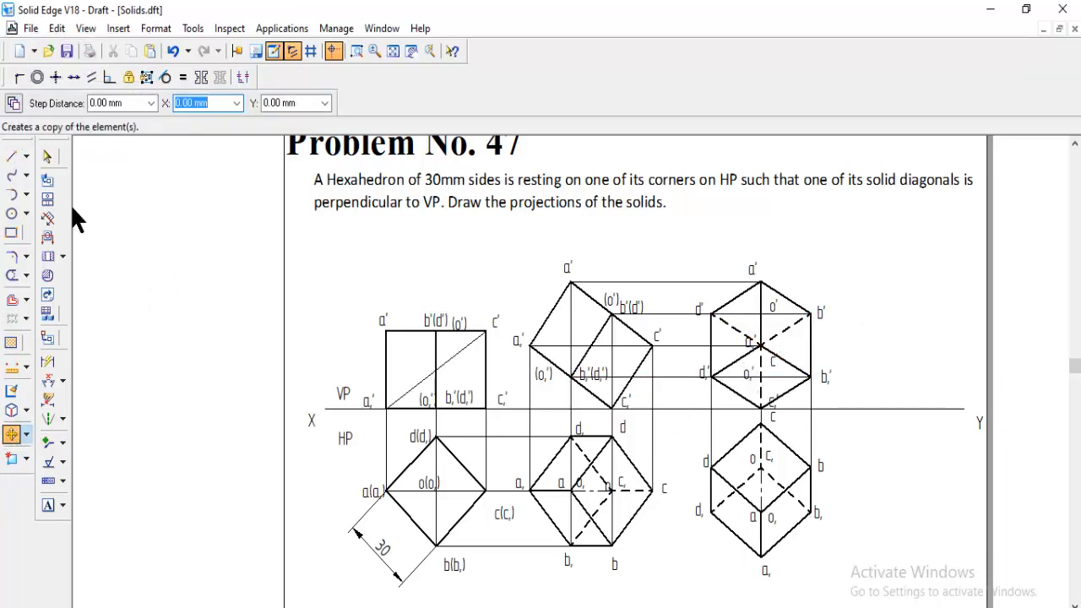
pyautogui.click(48, 361)
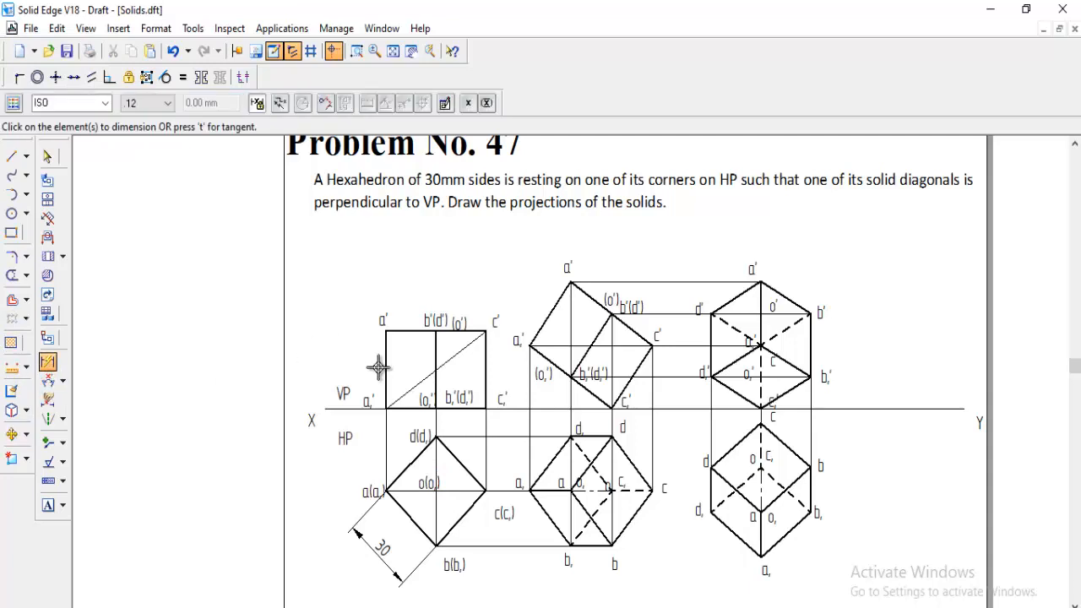
pyautogui.click(385, 362)
pyautogui.click(360, 365)
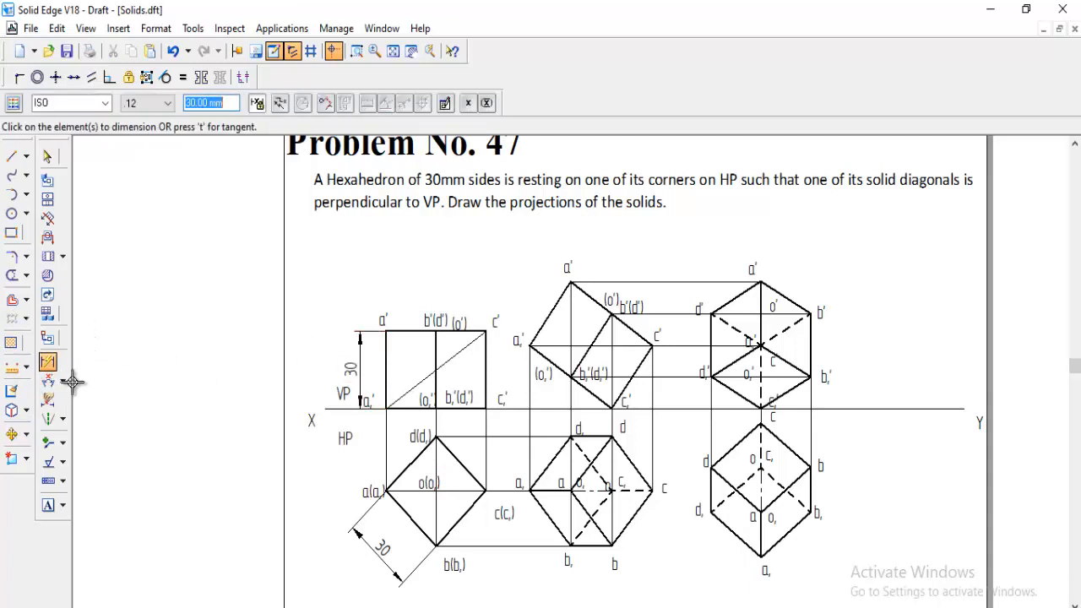
# Move label o, clear of the vertical line and label b closer to its corner in the second top view.
pyautogui.click(12, 434)
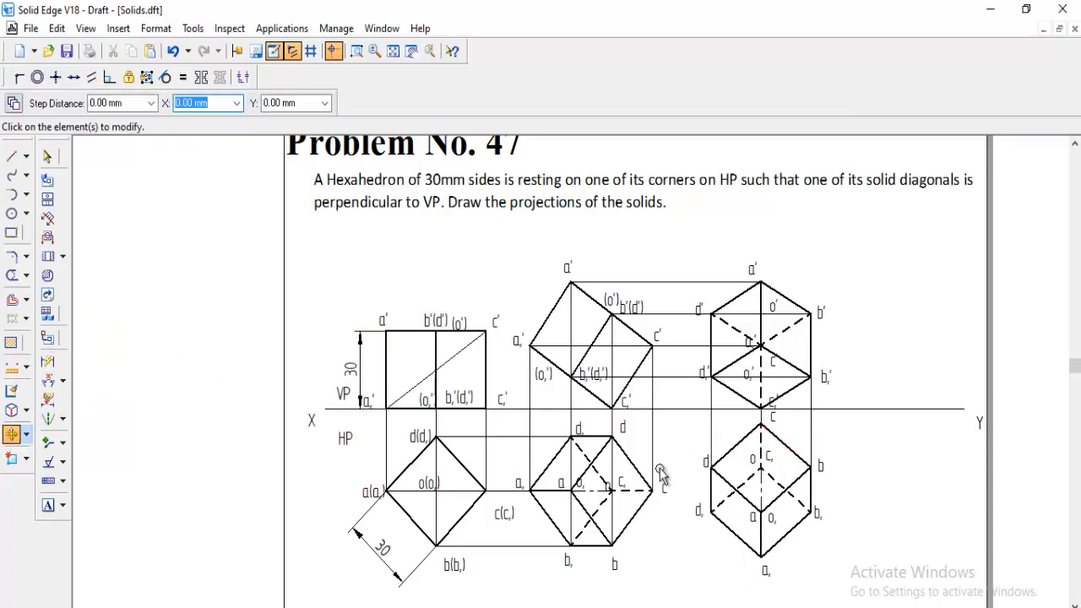
pyautogui.click(584, 484)
pyautogui.click(597, 501)
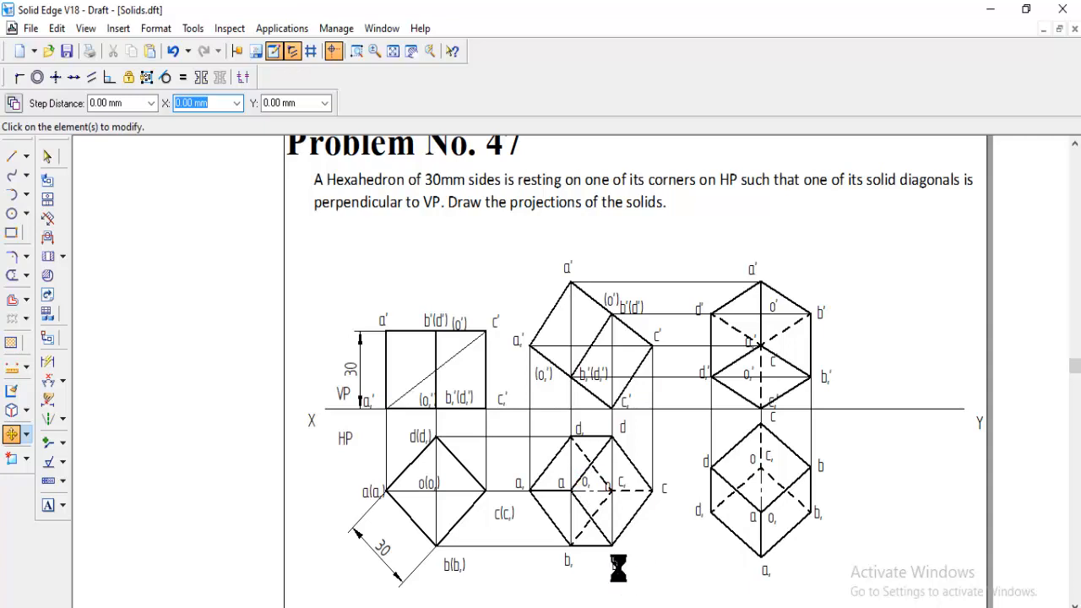
pyautogui.click(618, 568)
pyautogui.click(619, 559)
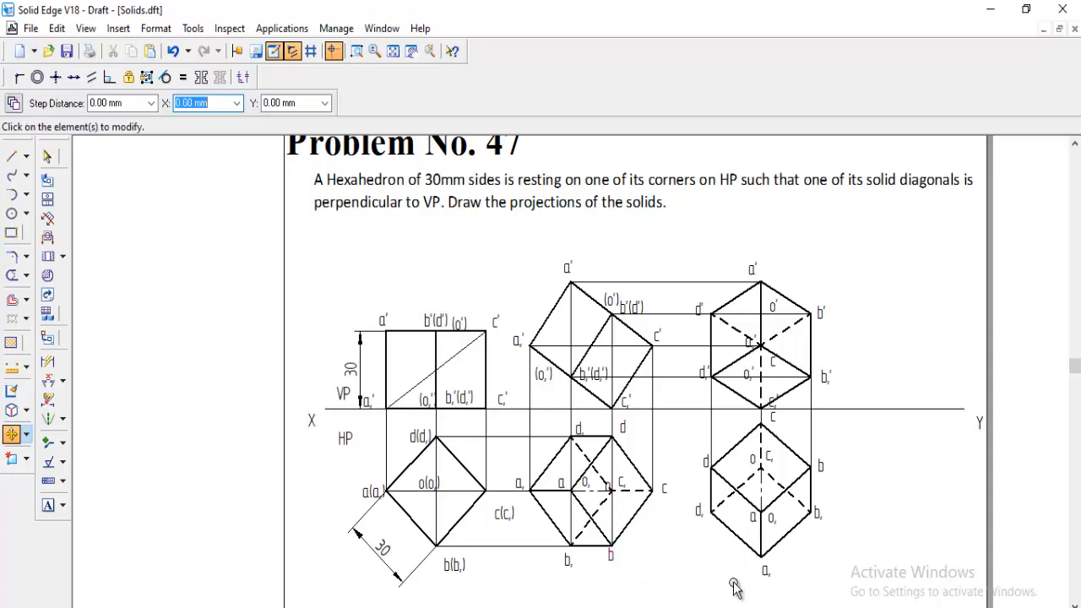
# Move labels b(b,) and c(c,) closer to their corners in the first top view.
pyautogui.click(459, 574)
pyautogui.click(482, 570)
pyautogui.click(523, 525)
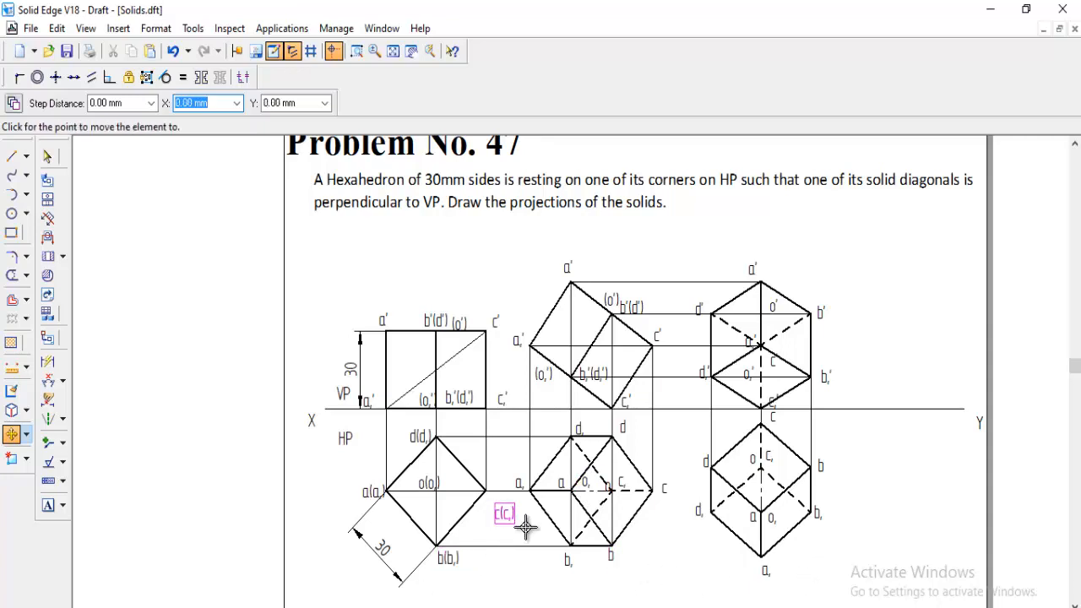
pyautogui.click(516, 515)
# Shift label b,'(d,') slightly in the tilted front view, and move labels a,' and c,' clear of the lines in the final front view.
pyautogui.click(604, 387)
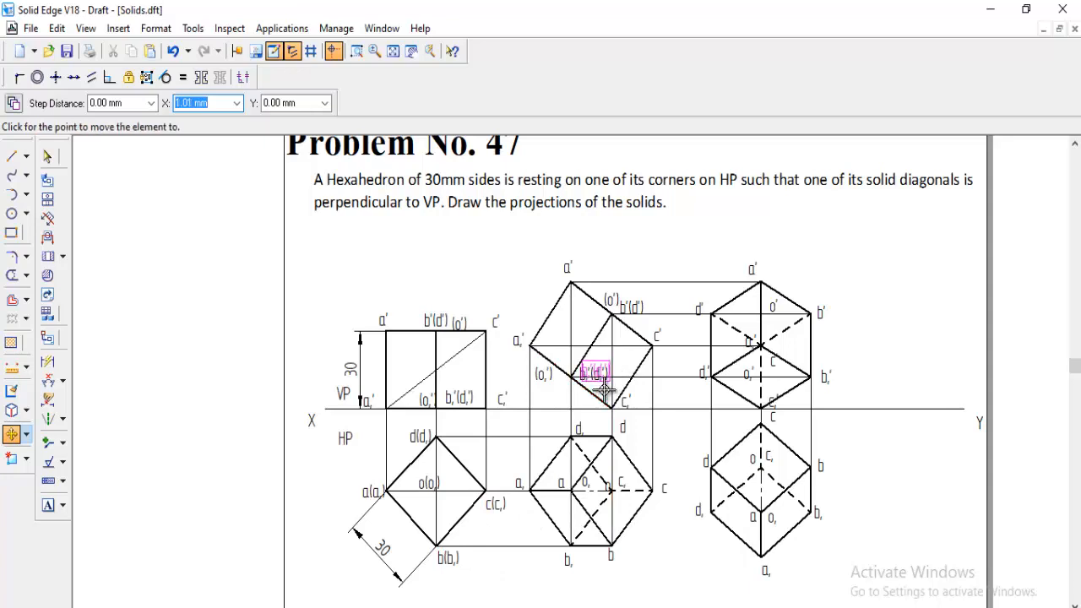
pyautogui.click(604, 388)
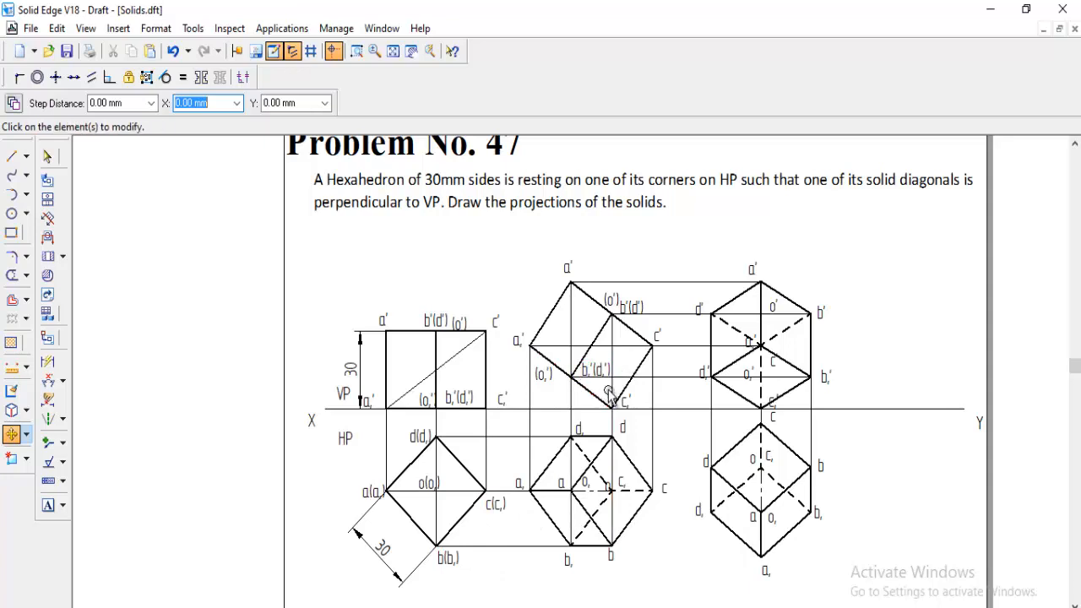
pyautogui.click(748, 345)
pyautogui.click(778, 347)
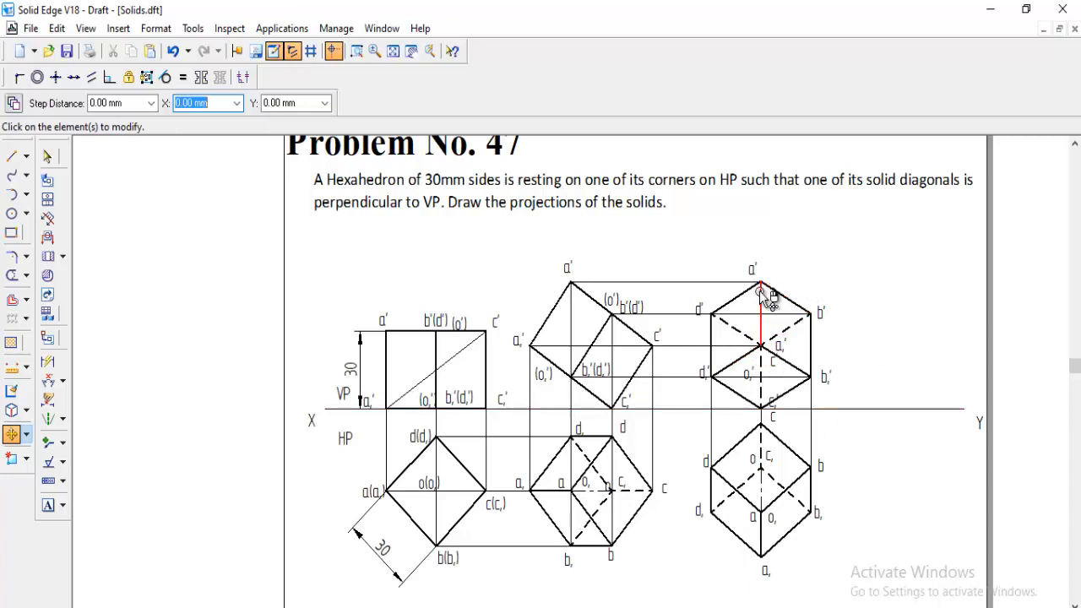
pyautogui.click(783, 404)
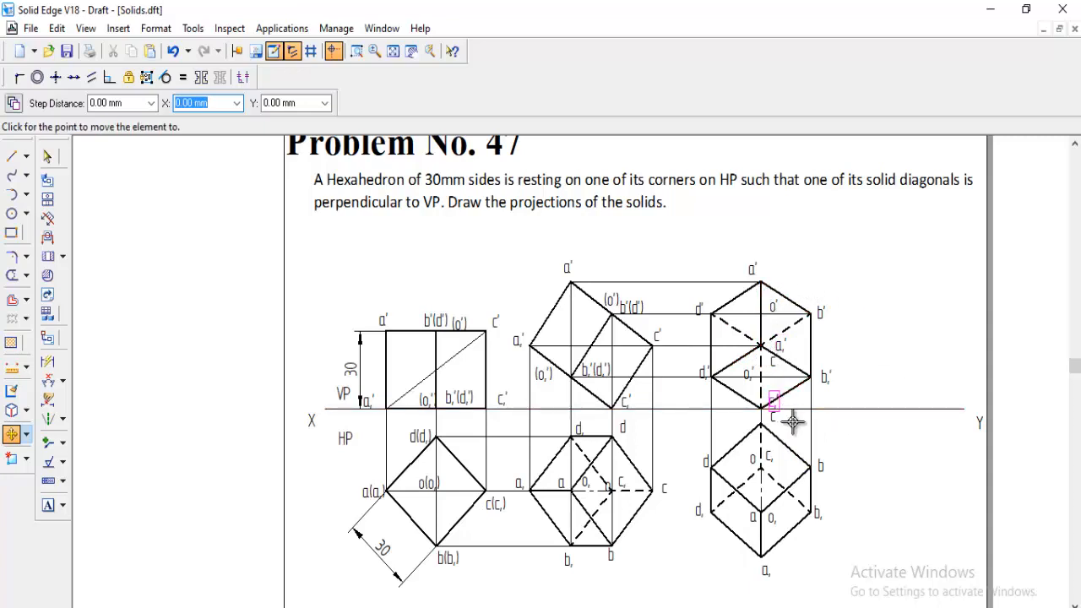
pyautogui.click(786, 402)
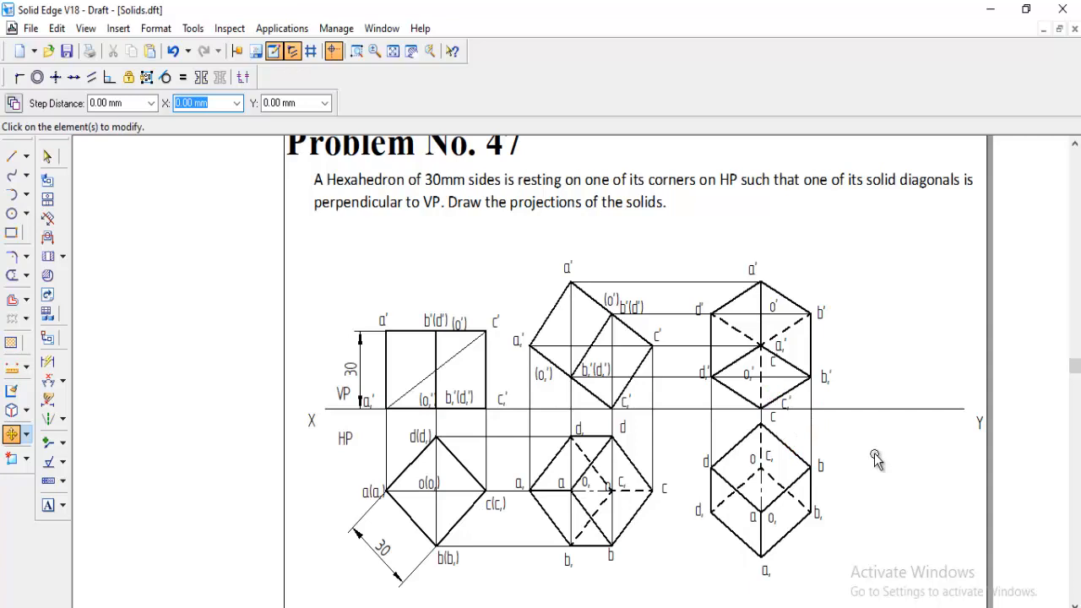